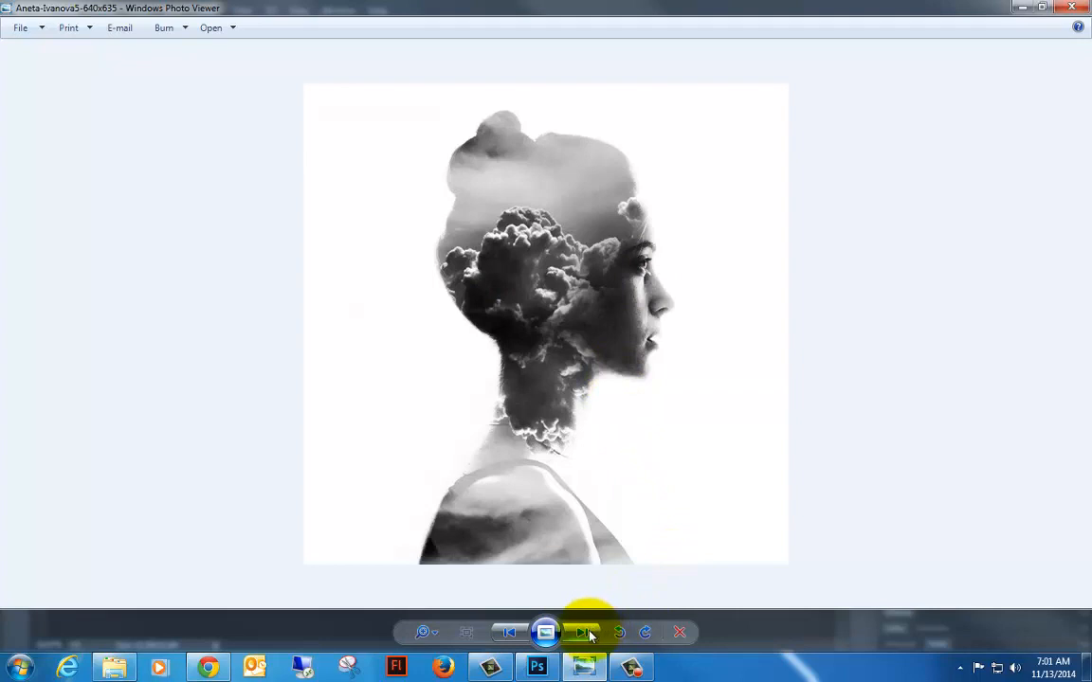
View the next double-exposure example image, then close the photo viewer and return to Photoshop
{"action": "left_click", "coordinate": [587, 633]}
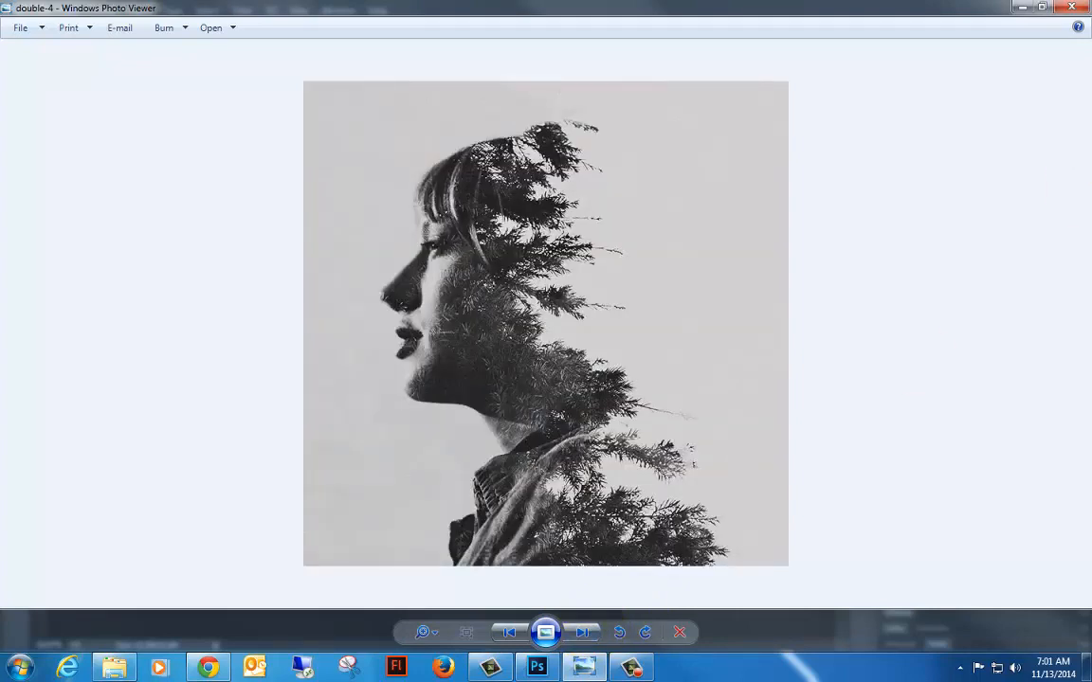
{"action": "left_click", "coordinate": [1069, 7]}
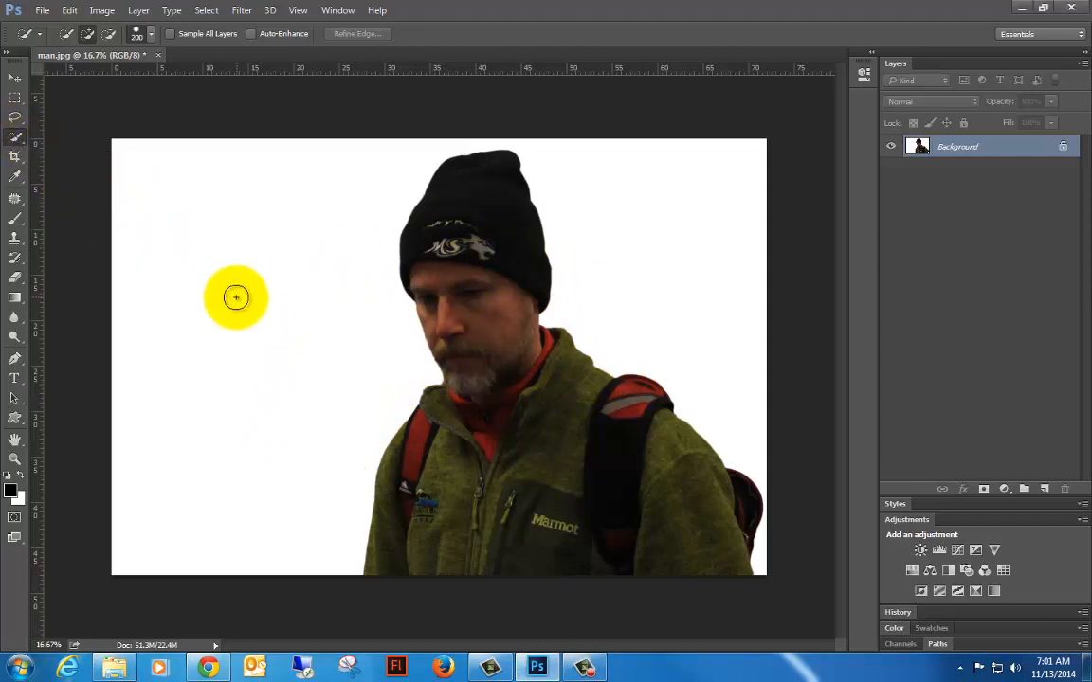
Select all the white background around the man with the Quick Selection tool at brush size 300
{"action": "key", "text": "bracketright"}
{"action": "key", "text": "bracketright"}
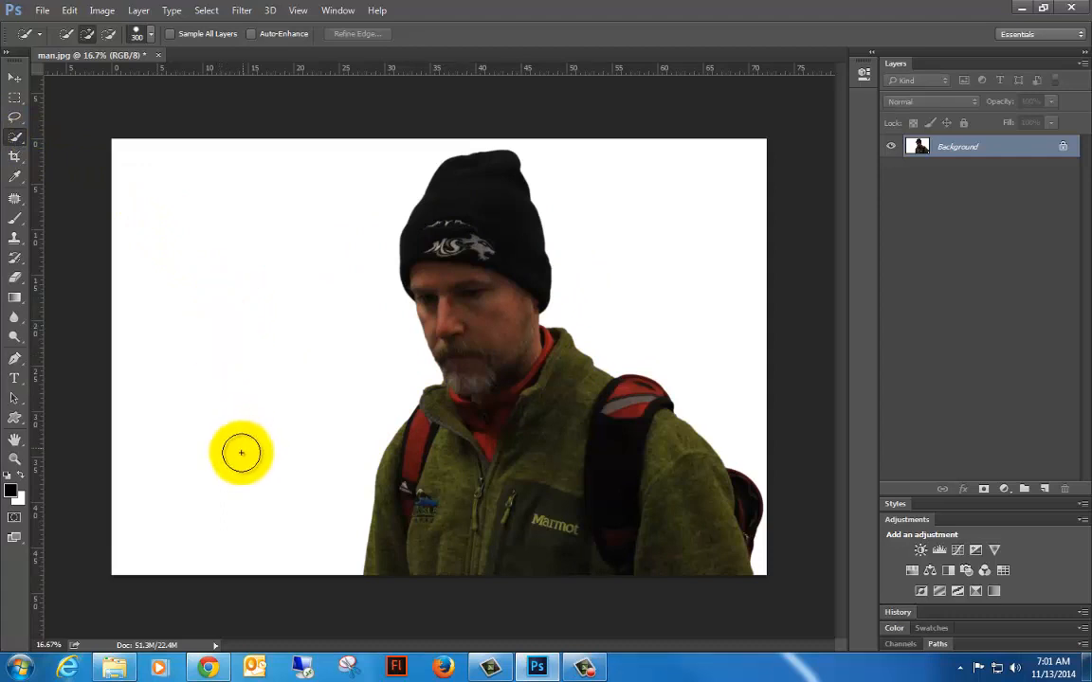
{"action": "mouse_move", "coordinate": [279, 250]}
{"action": "left_mouse_down"}
{"action": "mouse_move", "coordinate": [309, 147]}
{"action": "mouse_move", "coordinate": [229, 320]}
{"action": "mouse_move", "coordinate": [231, 235]}
{"action": "mouse_move", "coordinate": [307, 217]}
{"action": "left_mouse_up"}
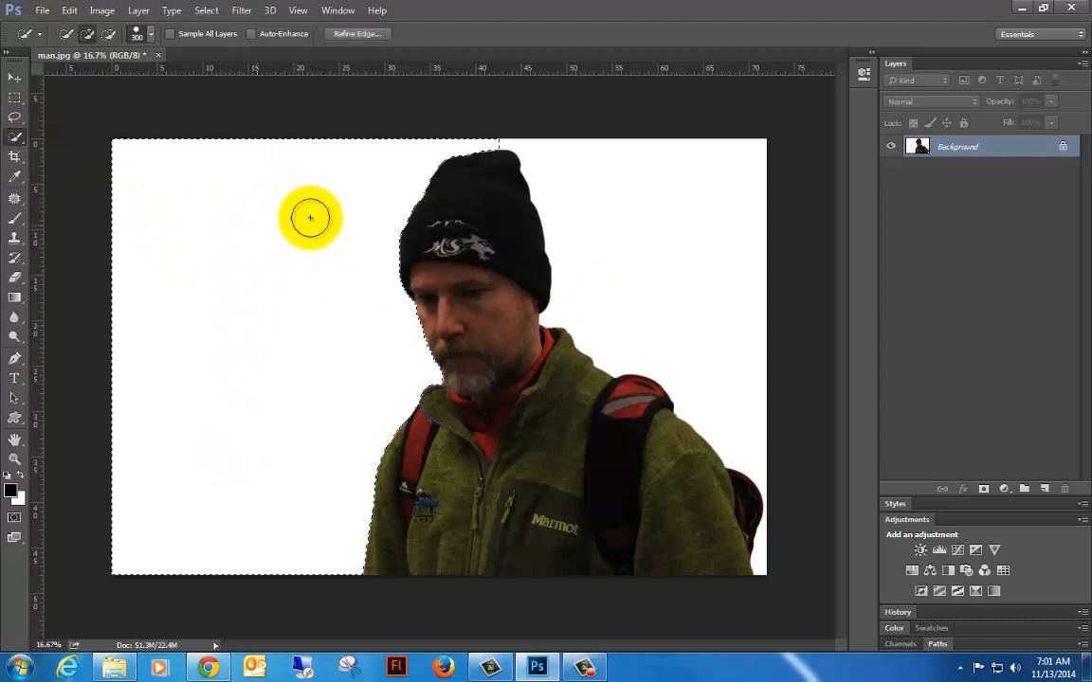
{"action": "left_click_drag", "start_coordinate": [599, 169], "coordinate": [709, 324]}
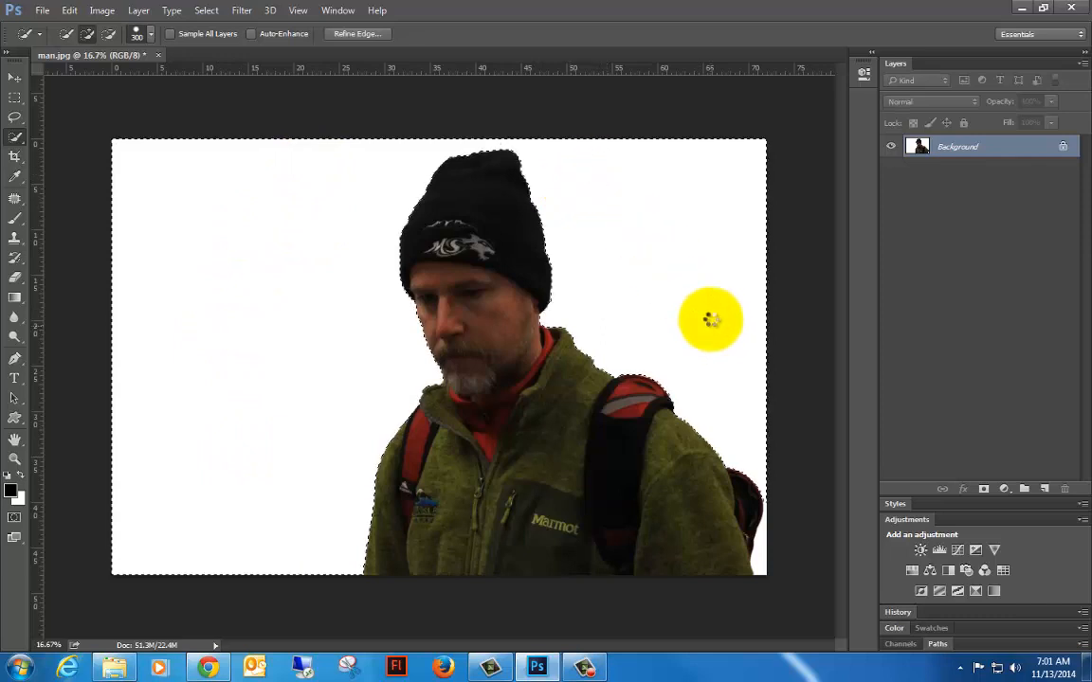
{"action": "mouse_move", "coordinate": [762, 540]}
{"action": "left_mouse_down"}
{"action": "mouse_move", "coordinate": [776, 541]}
{"action": "mouse_move", "coordinate": [773, 558]}
{"action": "mouse_move", "coordinate": [770, 539]}
{"action": "left_mouse_up"}
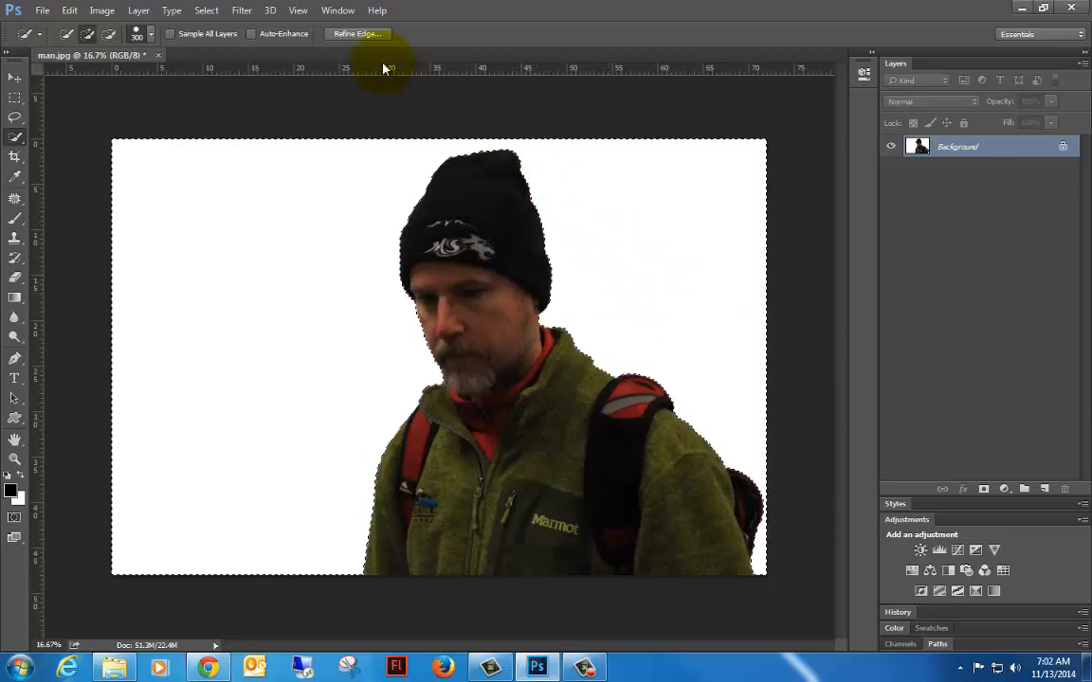
Open Refine Edge for the background selection and compare the Overlay and On Black views, ending on On Black
{"action": "left_click", "coordinate": [359, 35]}
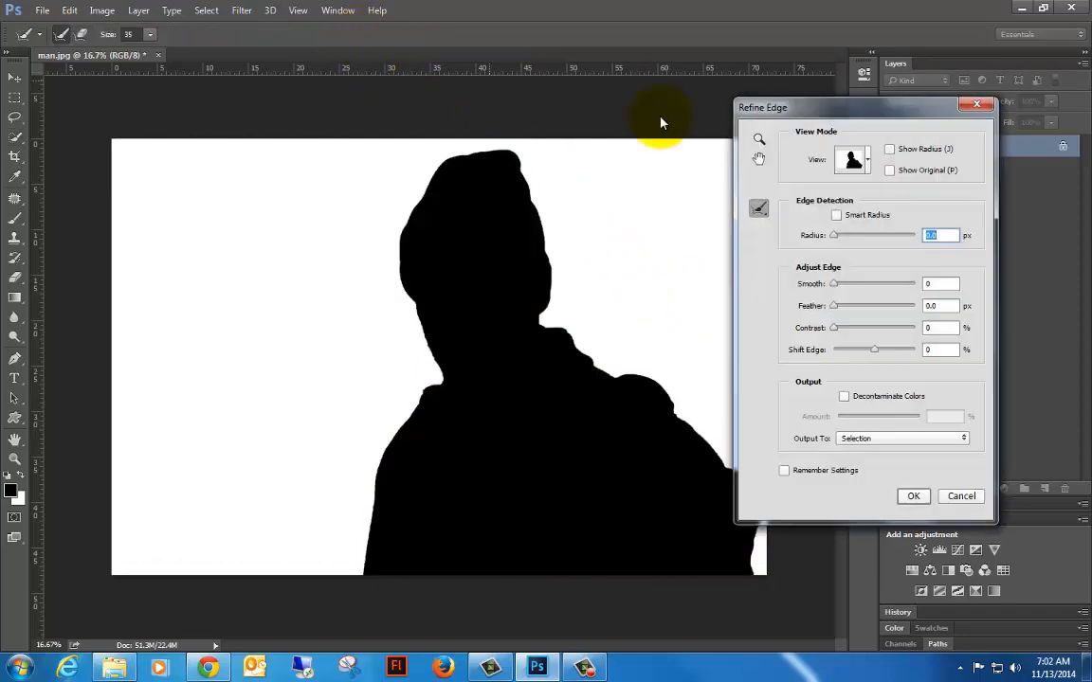
{"action": "left_click_drag", "start_coordinate": [889, 114], "coordinate": [854, 126]}
{"action": "left_click", "coordinate": [813, 171]}
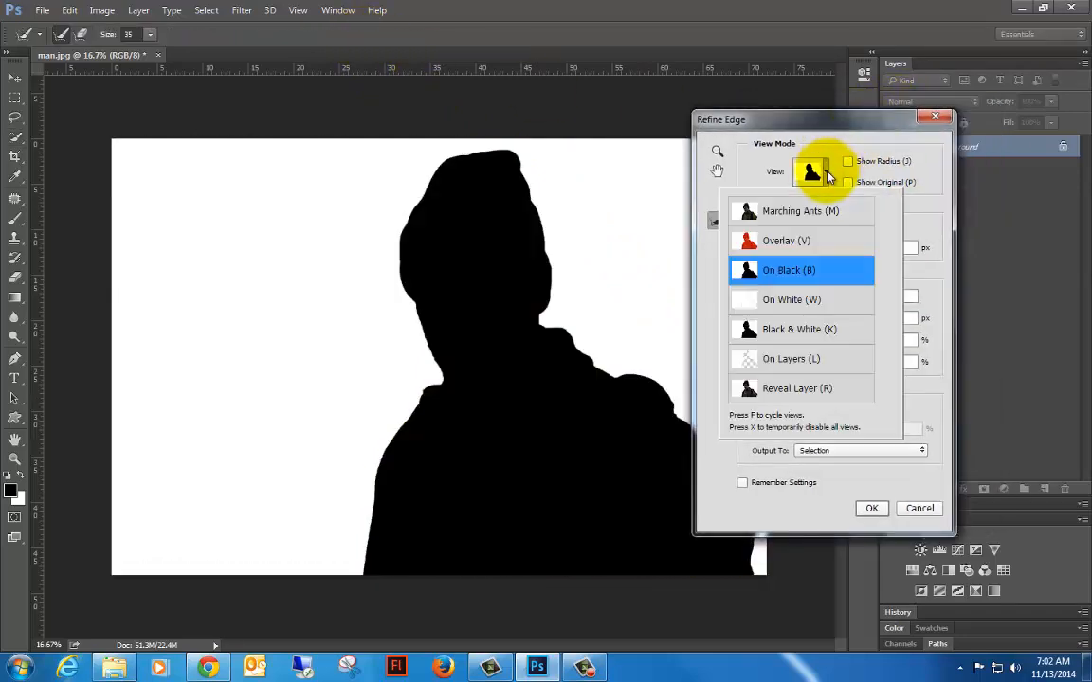
{"action": "left_click", "coordinate": [811, 249]}
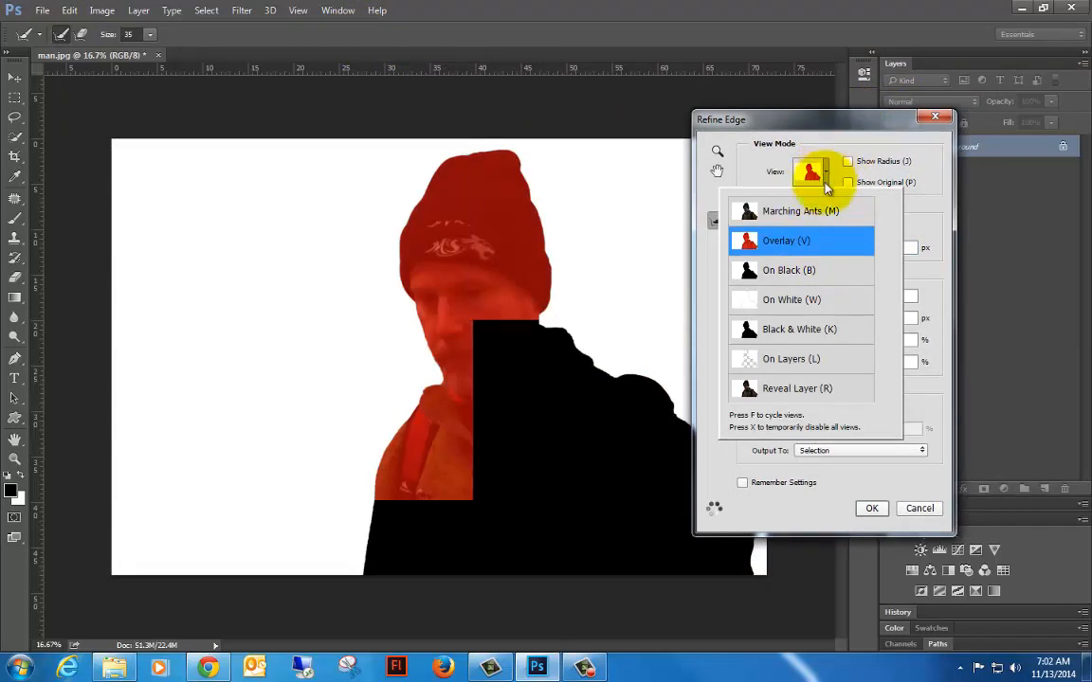
{"action": "left_click", "coordinate": [826, 178]}
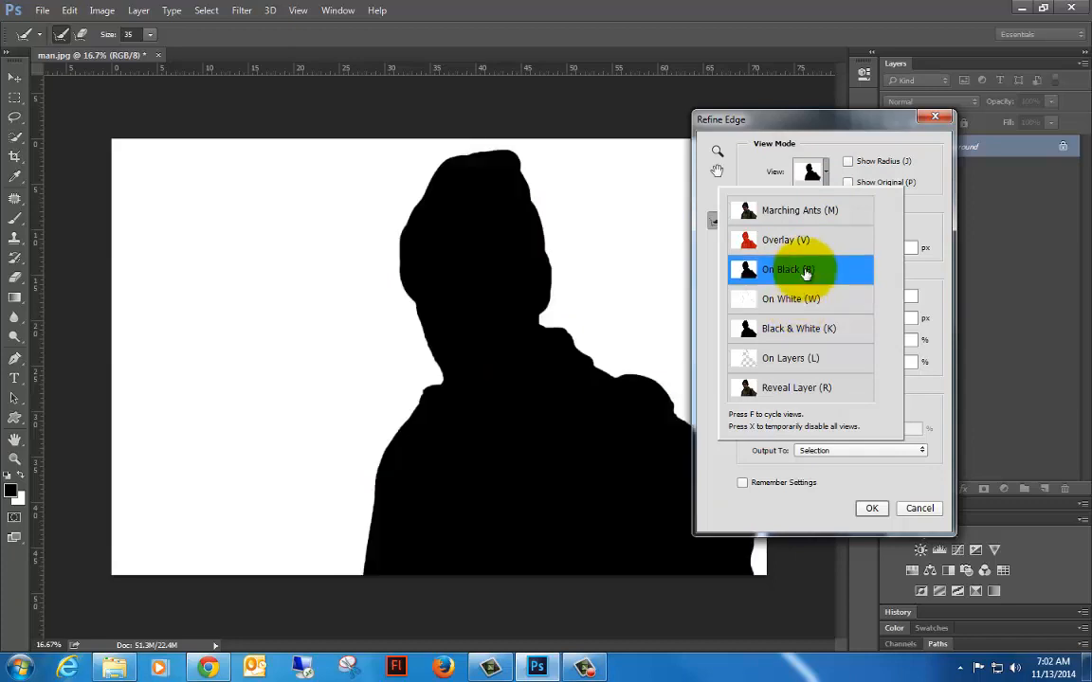
{"action": "left_click", "coordinate": [825, 180]}
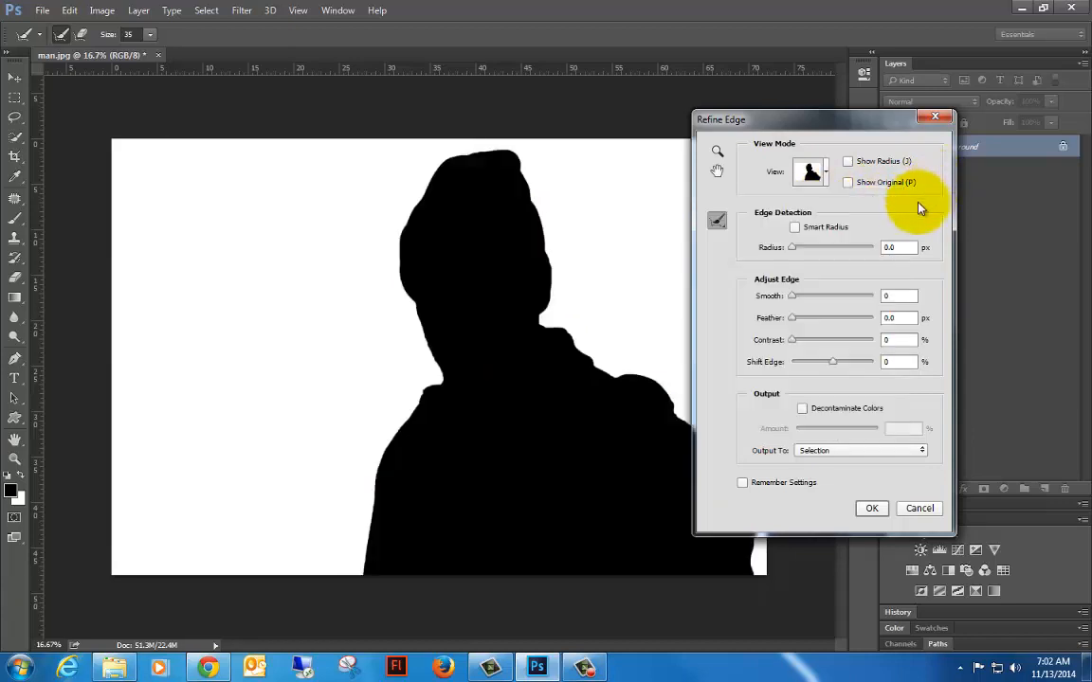
Refine the selection edge with Smart Radius enabled, a 2.4 px feather and slight smoothing, outputting to a selection
{"action": "left_click", "coordinate": [794, 248]}
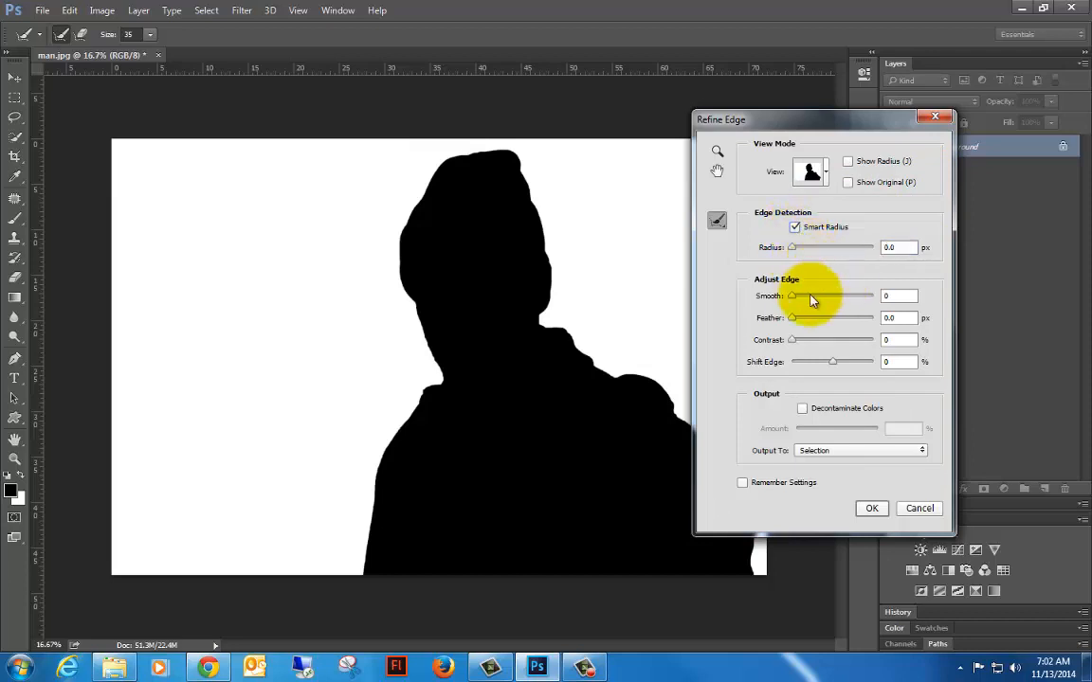
{"action": "left_click_drag", "start_coordinate": [793, 319], "coordinate": [802, 325]}
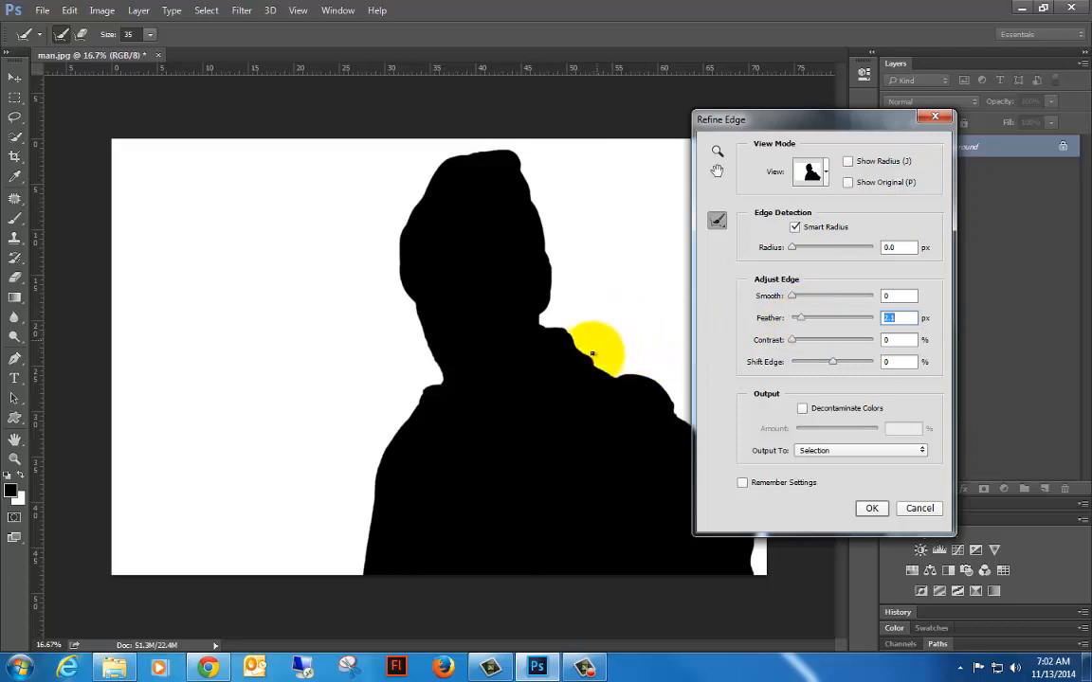
{"action": "left_click_drag", "start_coordinate": [802, 326], "coordinate": [863, 326]}
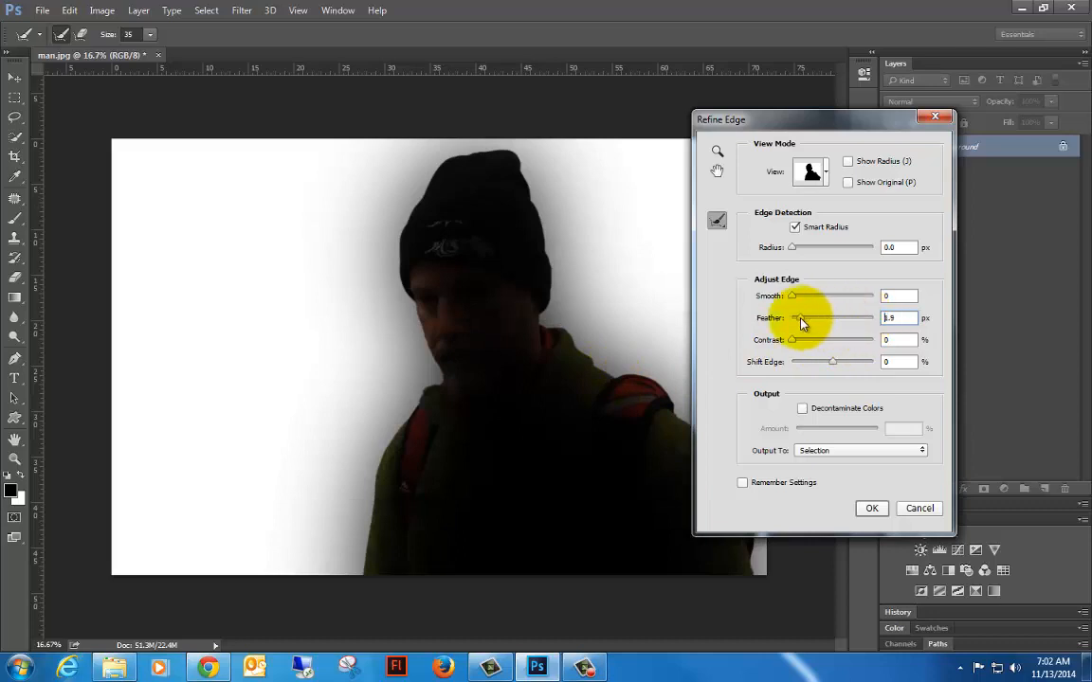
{"action": "left_click_drag", "start_coordinate": [801, 324], "coordinate": [803, 324]}
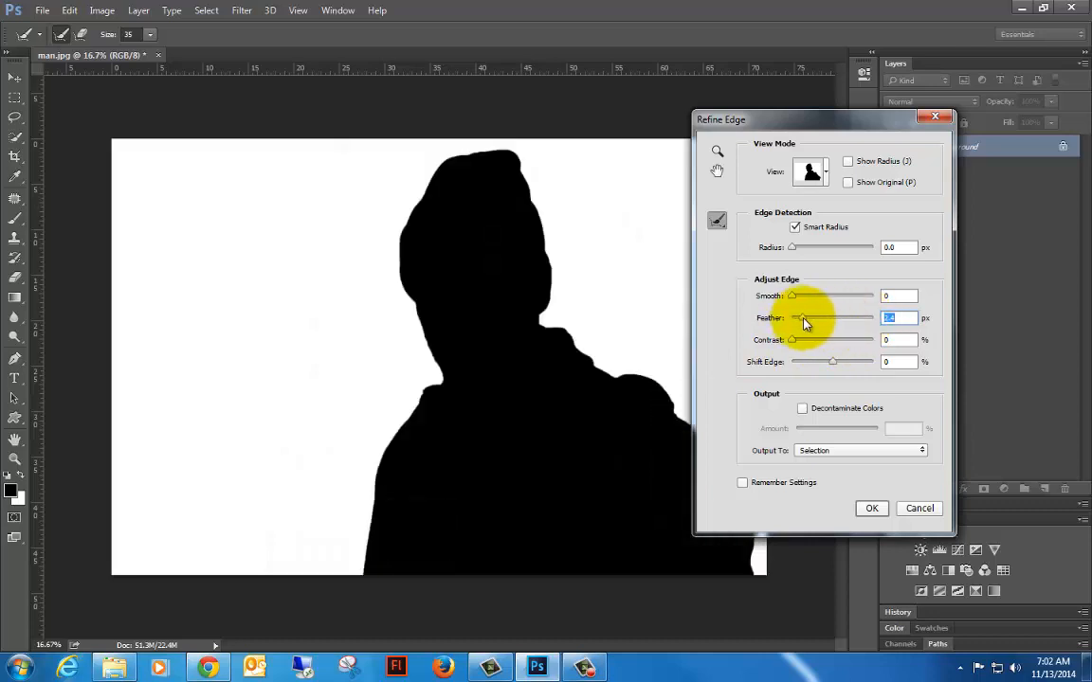
{"action": "left_click", "coordinate": [794, 297]}
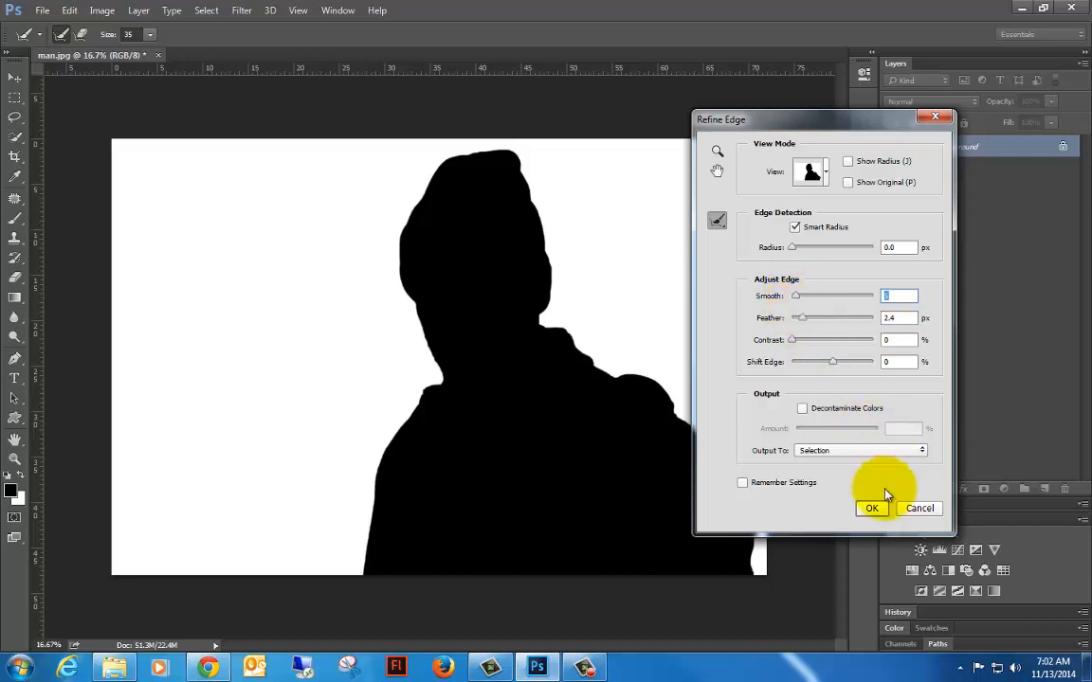
{"action": "left_click", "coordinate": [872, 509]}
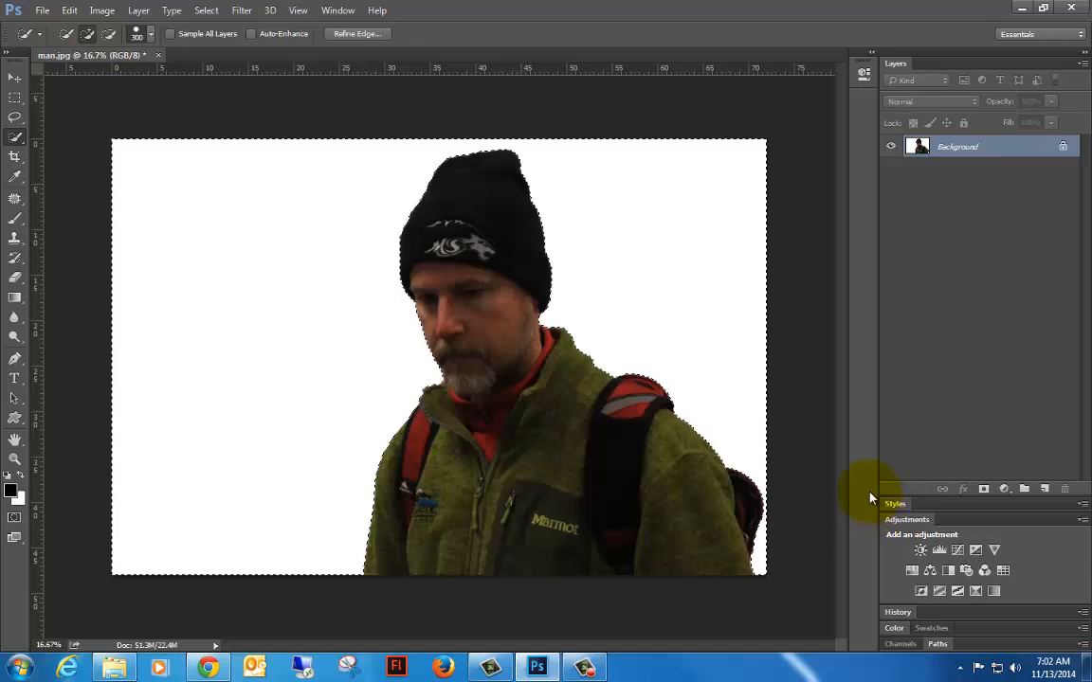
Try masking the photo from the background selection, inverting the layer mask and inverting it back
{"action": "left_click", "coordinate": [983, 488], "text": "alt"}
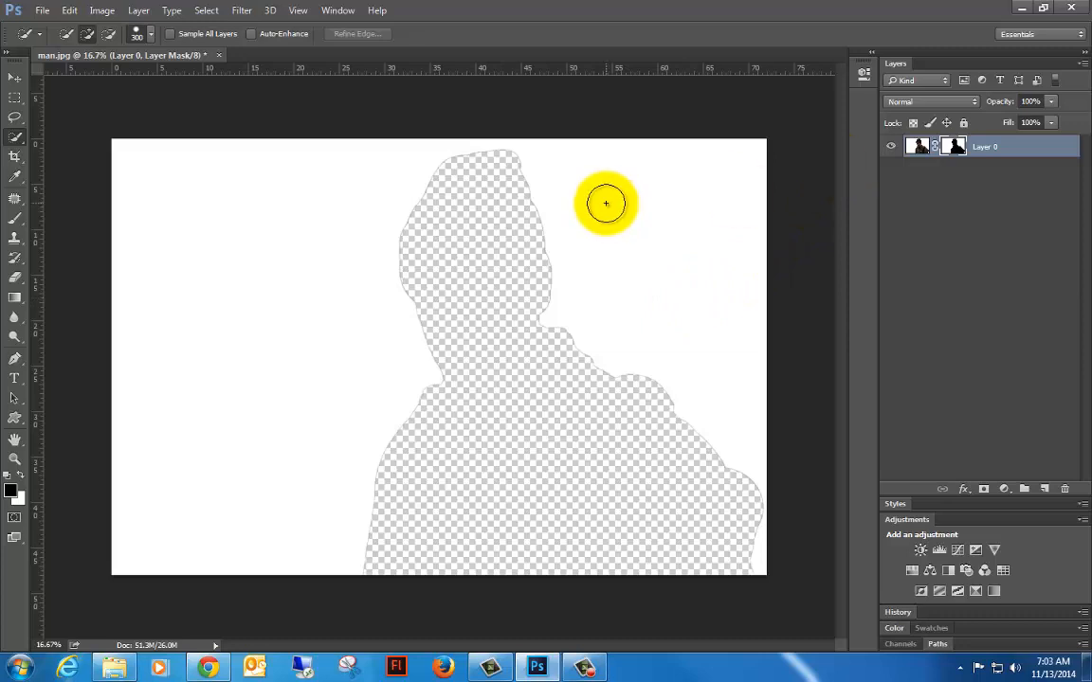
{"action": "left_click", "coordinate": [863, 76]}
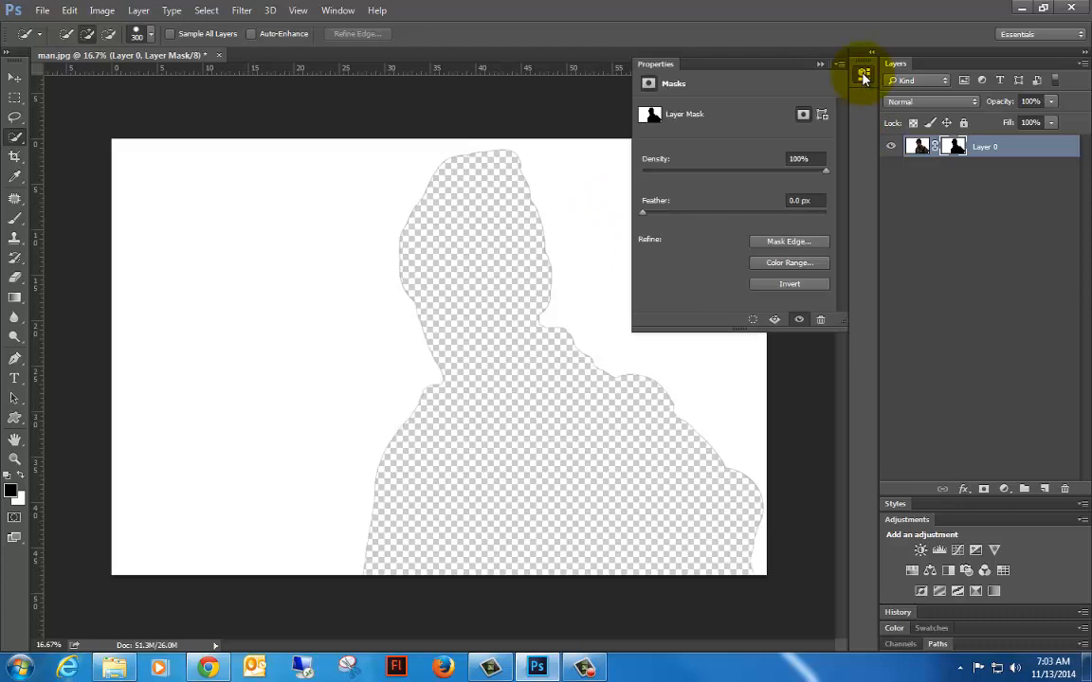
{"action": "left_click", "coordinate": [792, 288]}
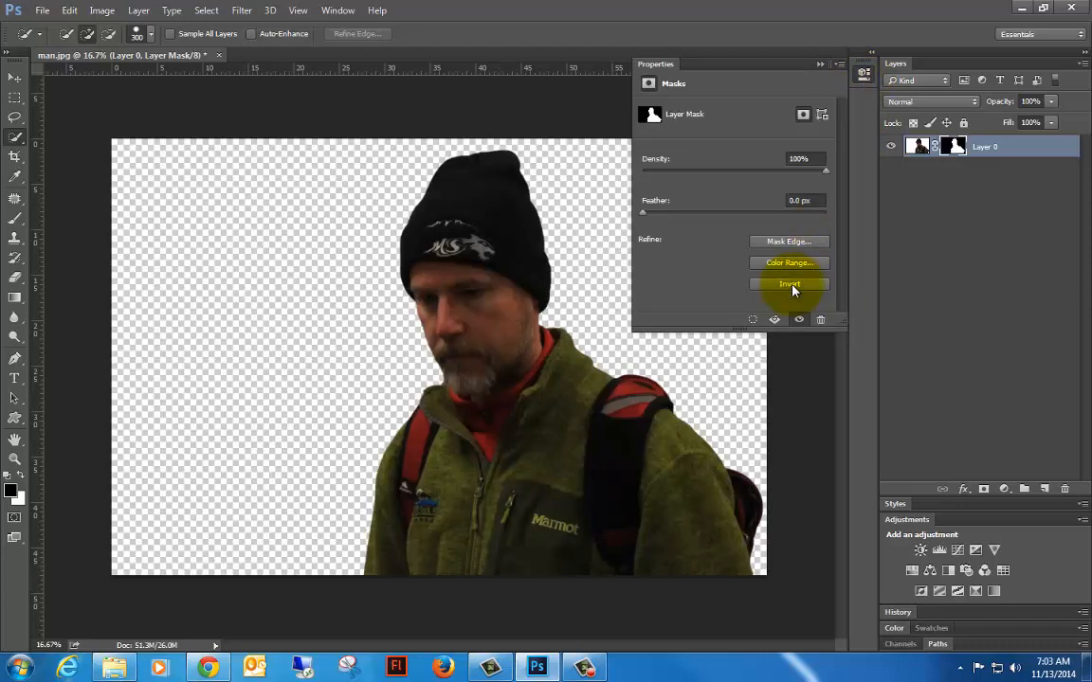
{"action": "left_click", "coordinate": [792, 286]}
{"action": "left_click", "coordinate": [820, 64]}
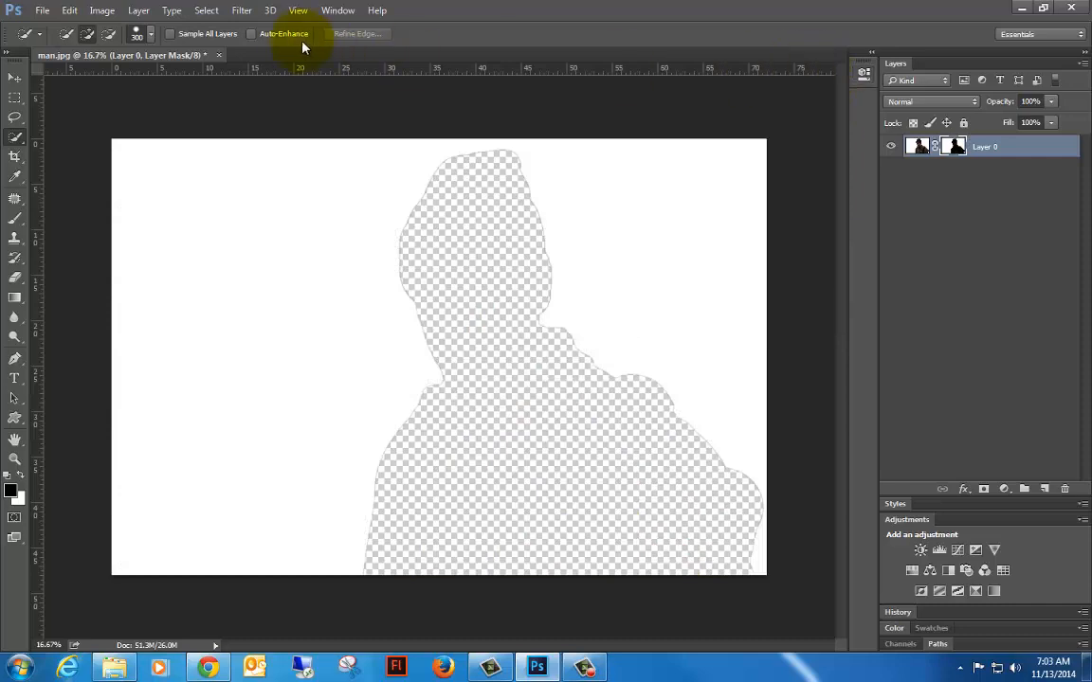
Undo the mask inversions and the layer mask to get back to the active background selection
{"action": "key", "text": "ctrl+alt+z"}
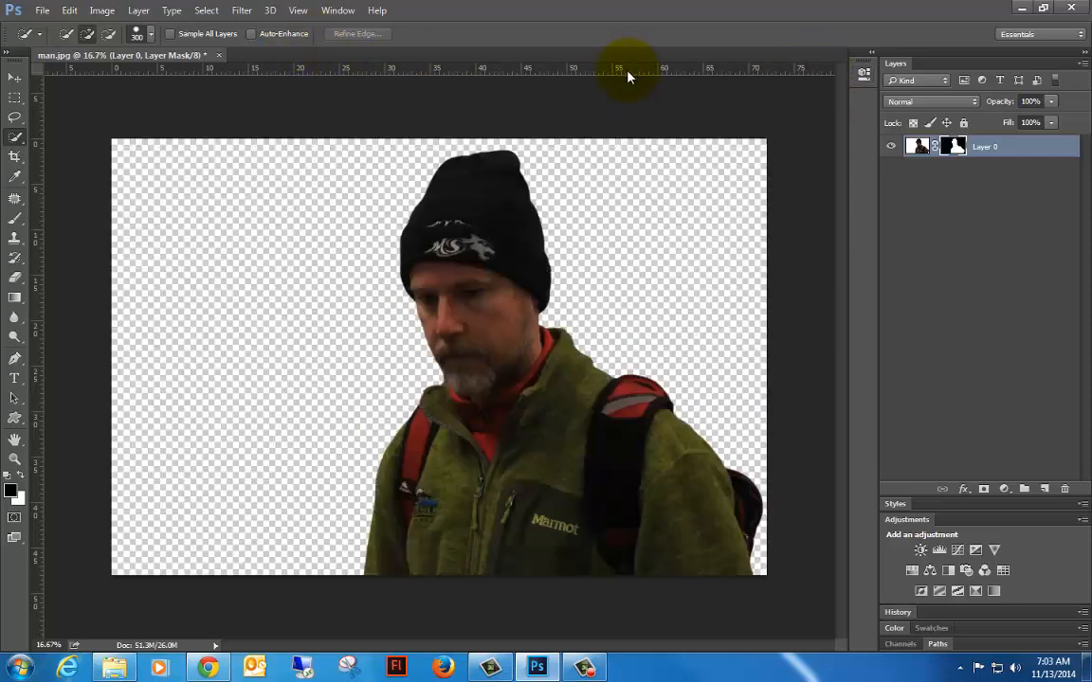
{"action": "key", "text": "ctrl+alt+z"}
{"action": "key", "text": "ctrl+alt+z"}
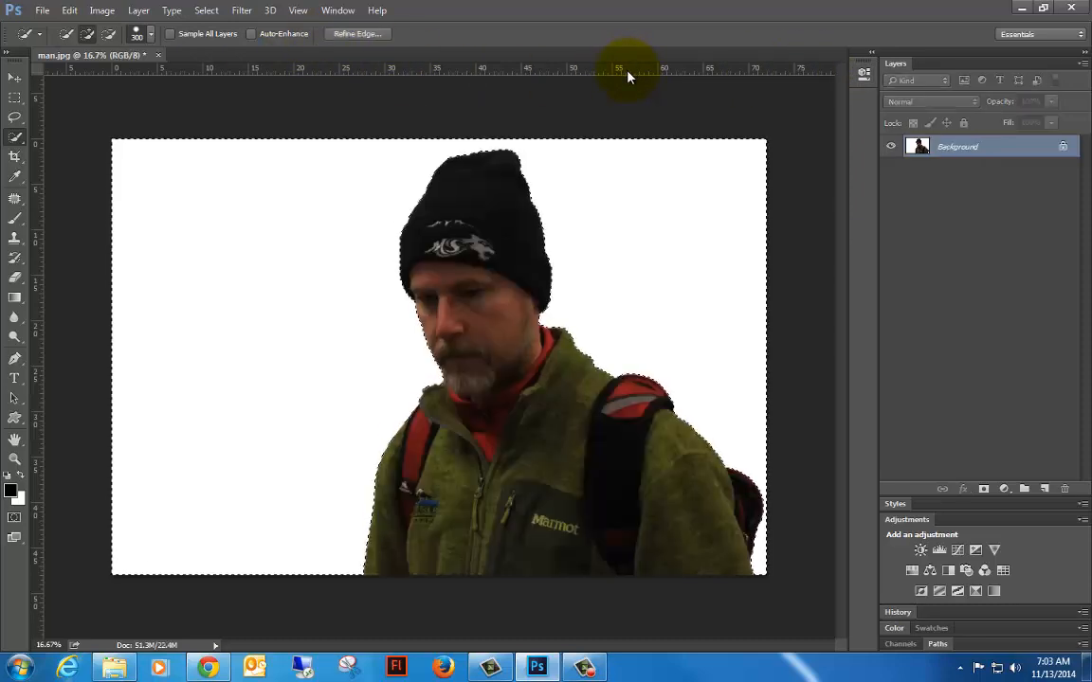
Invert the selection to the man and add a layer mask that hides the white background
{"action": "left_click", "coordinate": [205, 11]}
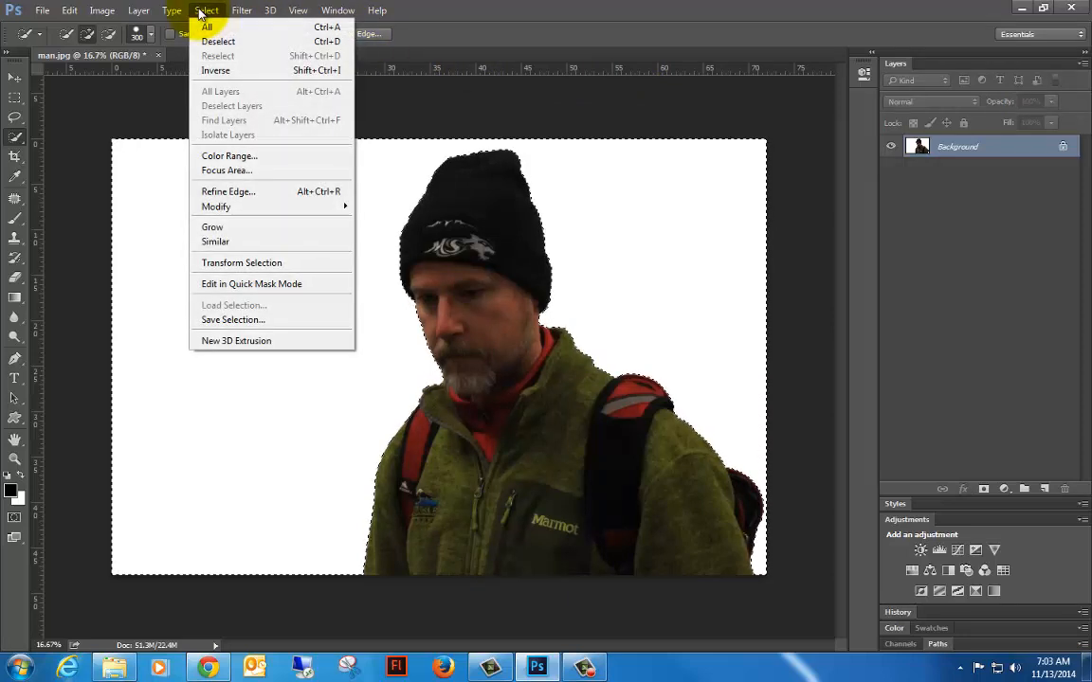
{"action": "left_click", "coordinate": [215, 71]}
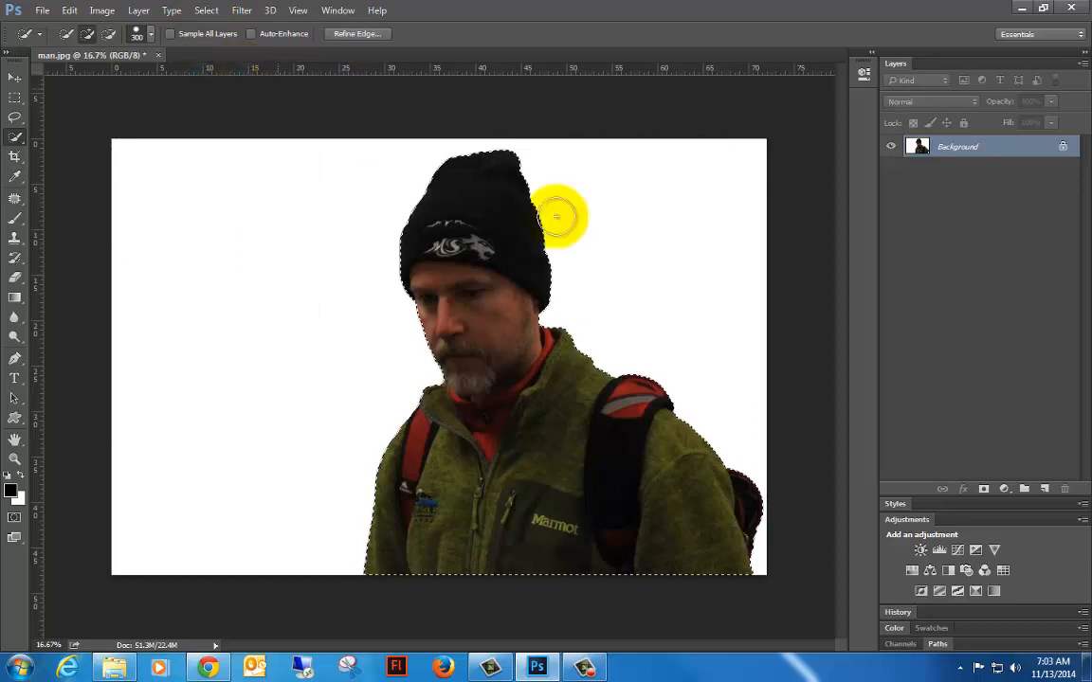
{"action": "left_click", "coordinate": [984, 489]}
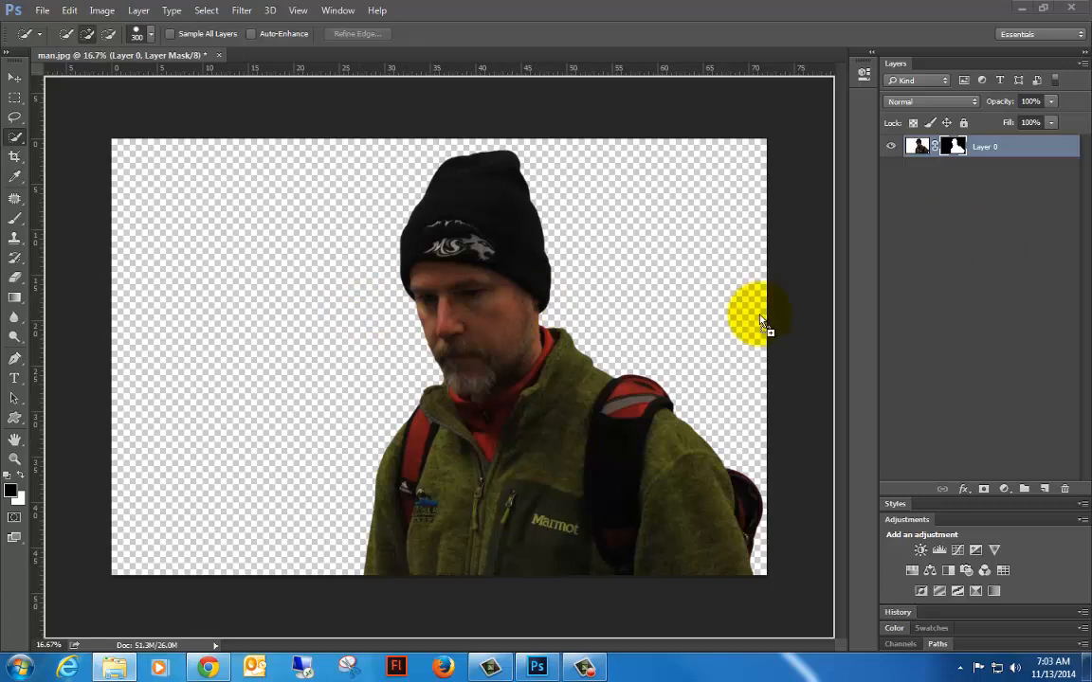
Place the snowboard image over the man and scale it to about 431% so it covers the canvas
{"action": "left_click_drag", "start_coordinate": [504, 285], "coordinate": [505, 284]}
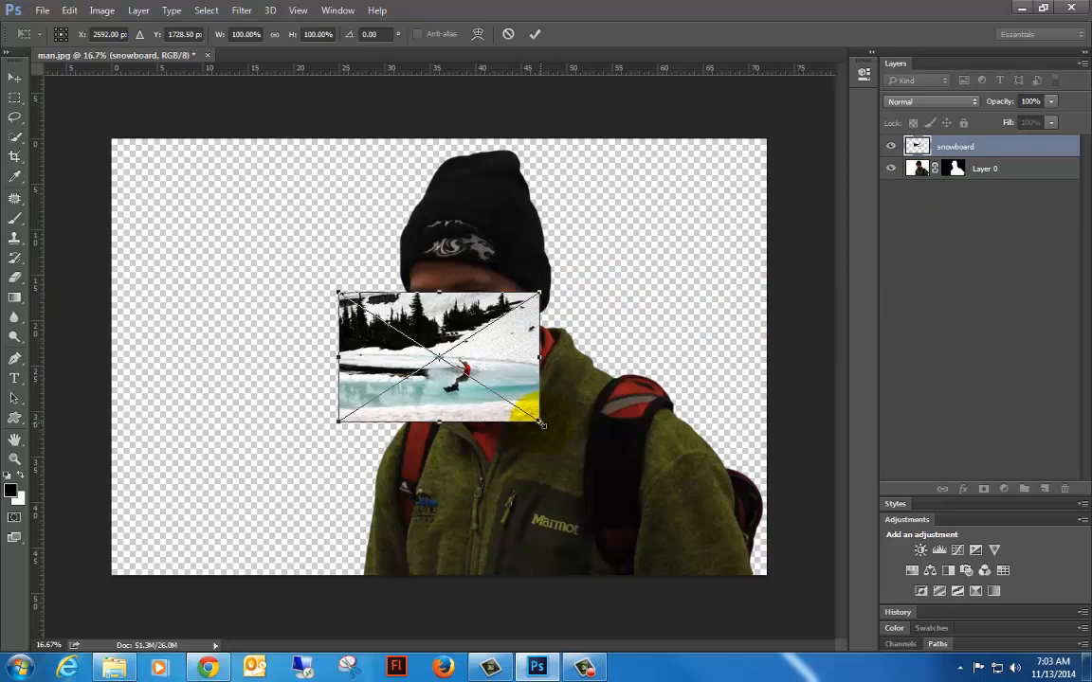
{"action": "left_click_drag", "start_coordinate": [540, 424], "coordinate": [842, 675]}
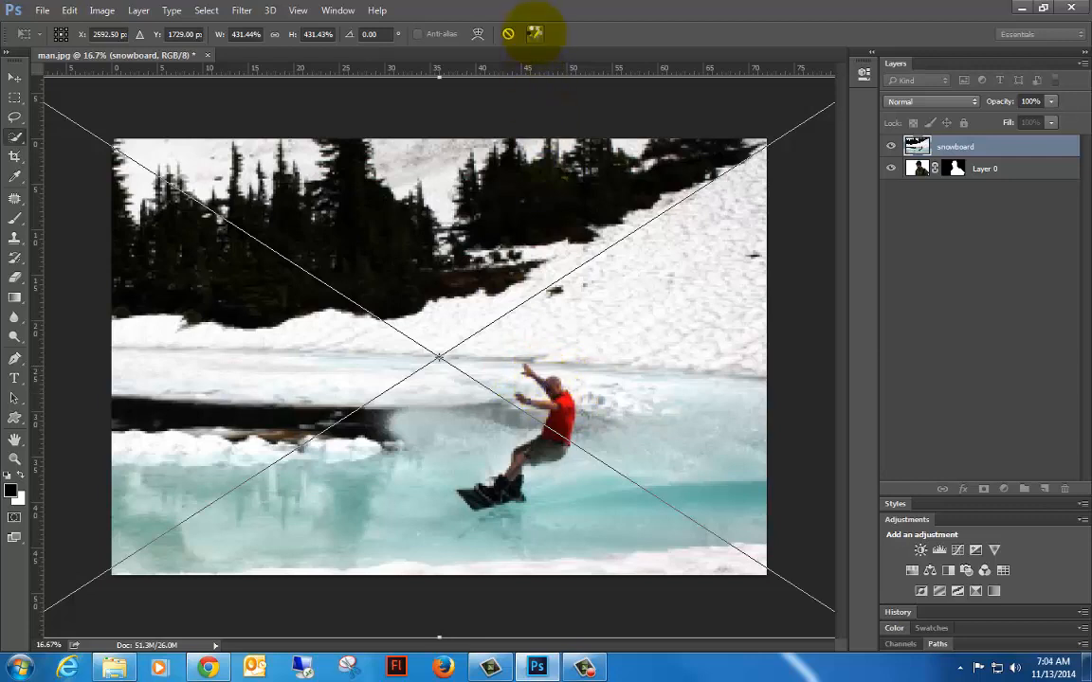
{"action": "left_click", "coordinate": [534, 33]}
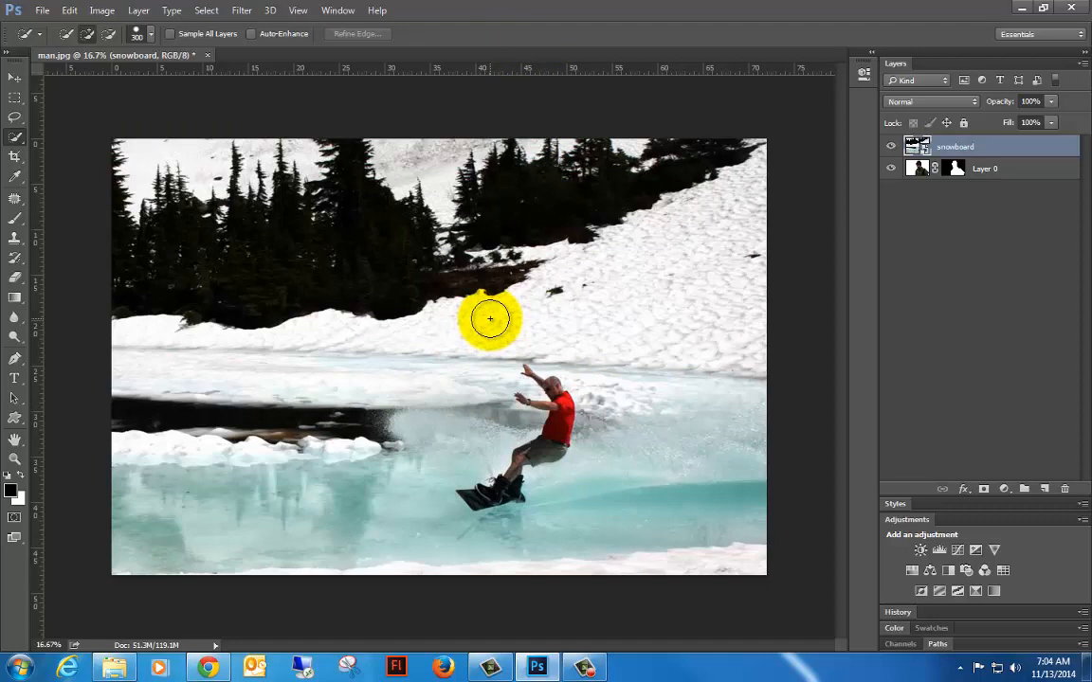
Set the snowboard layer's blend mode to Overlay
{"action": "left_click", "coordinate": [929, 104]}
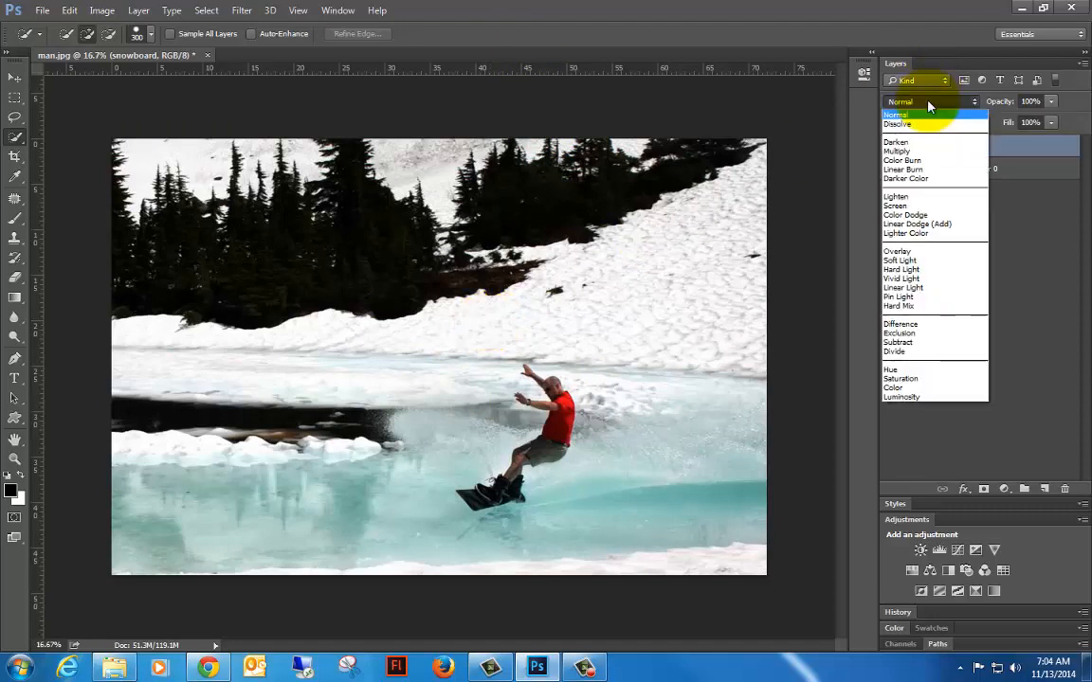
{"action": "left_click", "coordinate": [932, 103]}
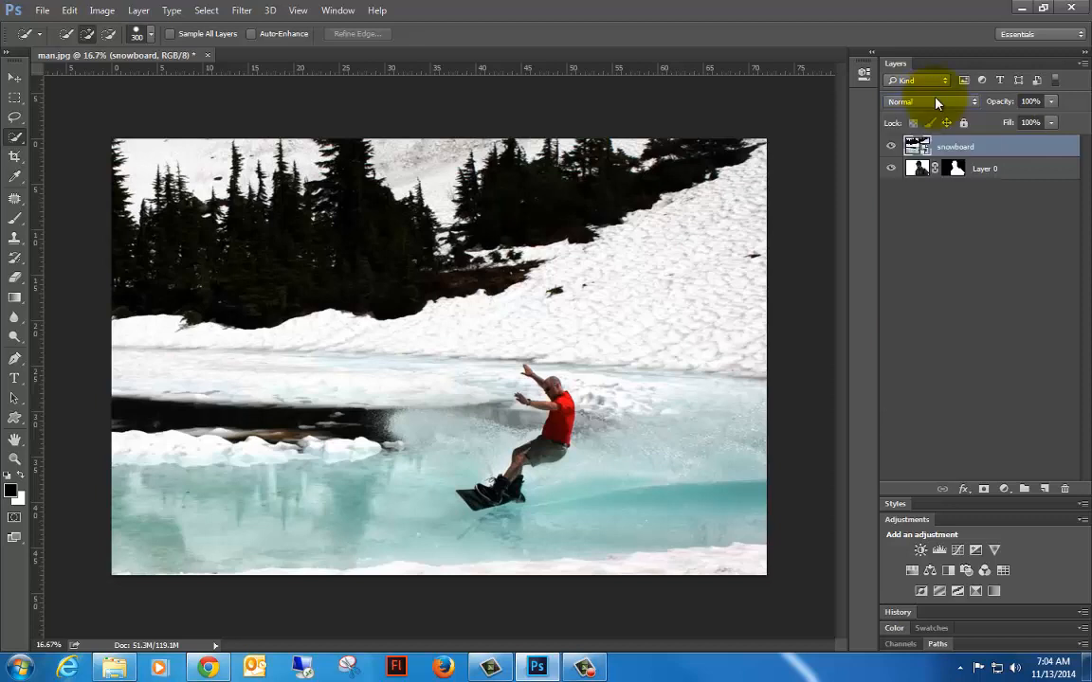
{"action": "left_click", "coordinate": [936, 102]}
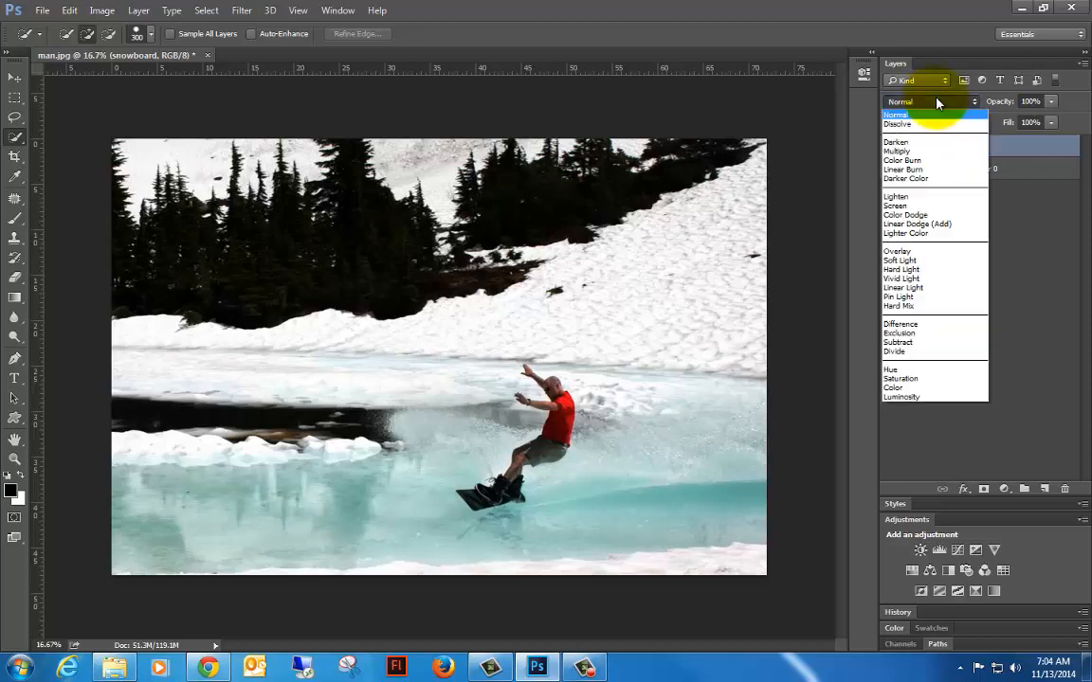
{"action": "left_click", "coordinate": [902, 252]}
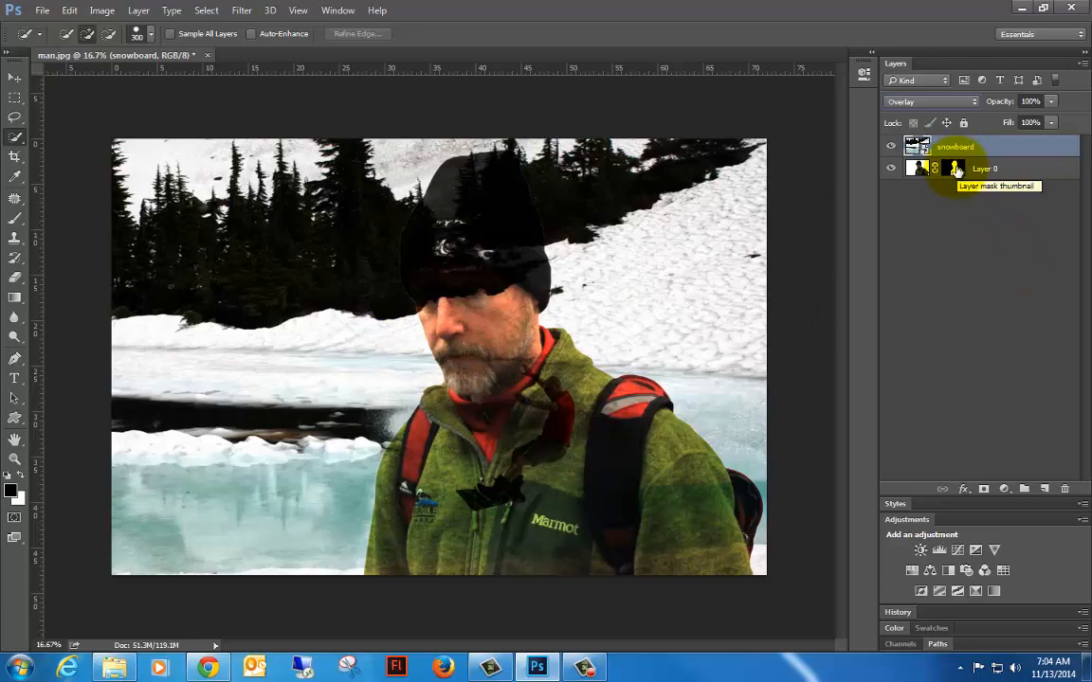
Load Layer 0's mask as a selection around the man while the snowboard layer stays active
{"action": "left_click_drag", "start_coordinate": [956, 171], "coordinate": [963, 179]}
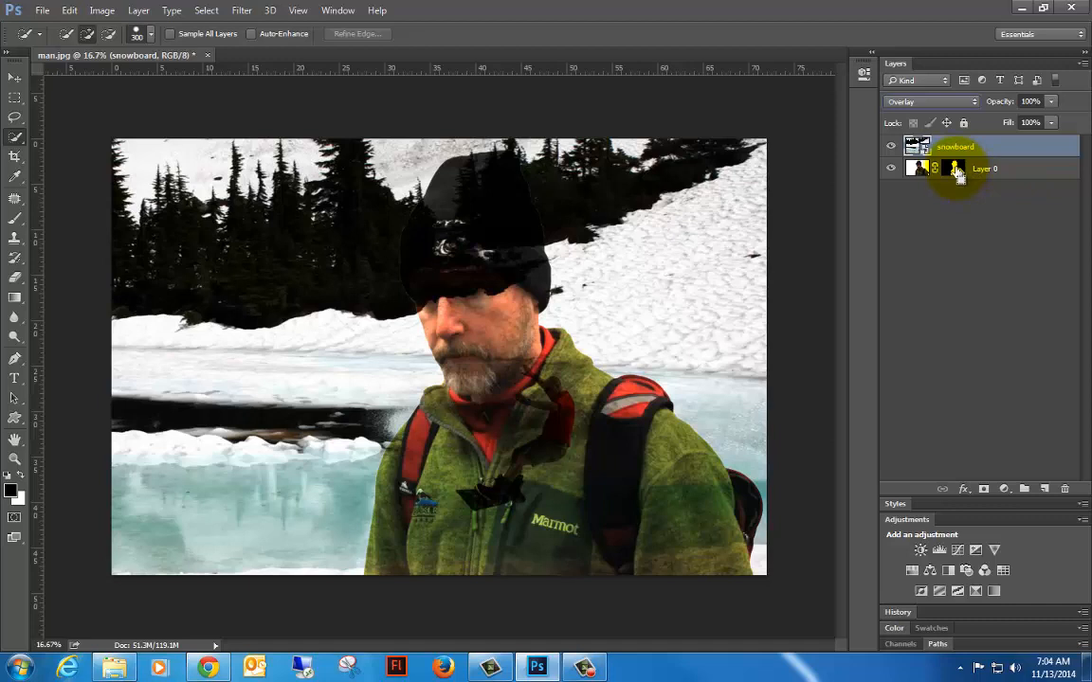
{"action": "left_click", "coordinate": [960, 178], "text": "ctrl"}
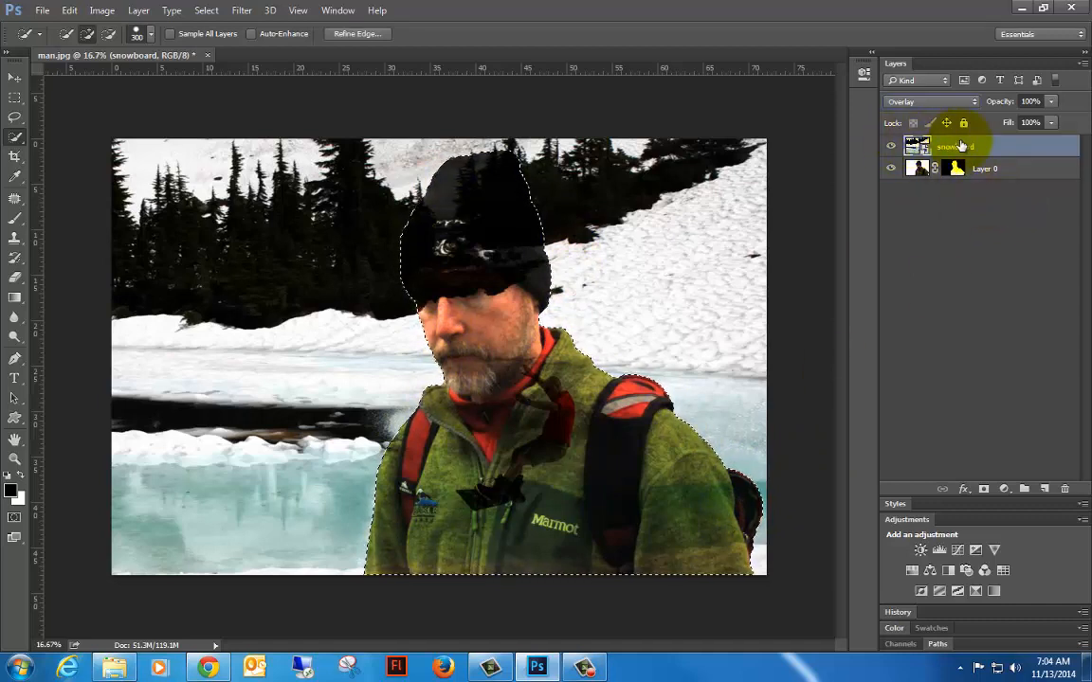
Mask the snowboard layer with the selection of the man and set its blend mode to Difference
{"action": "left_click", "coordinate": [985, 491]}
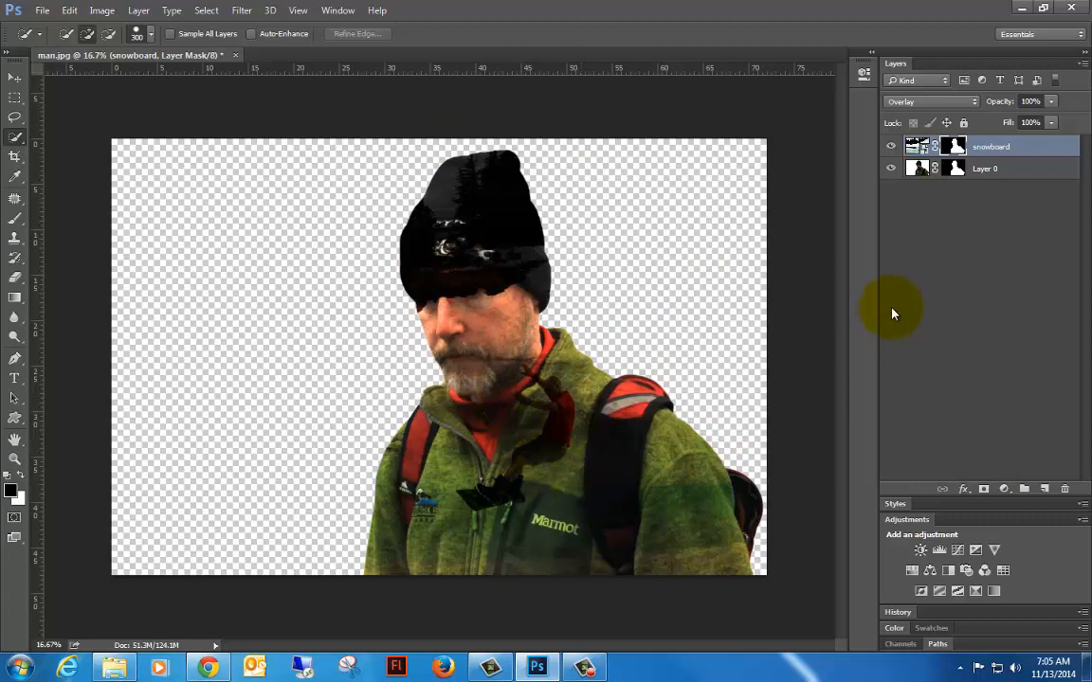
{"action": "left_click", "coordinate": [930, 104]}
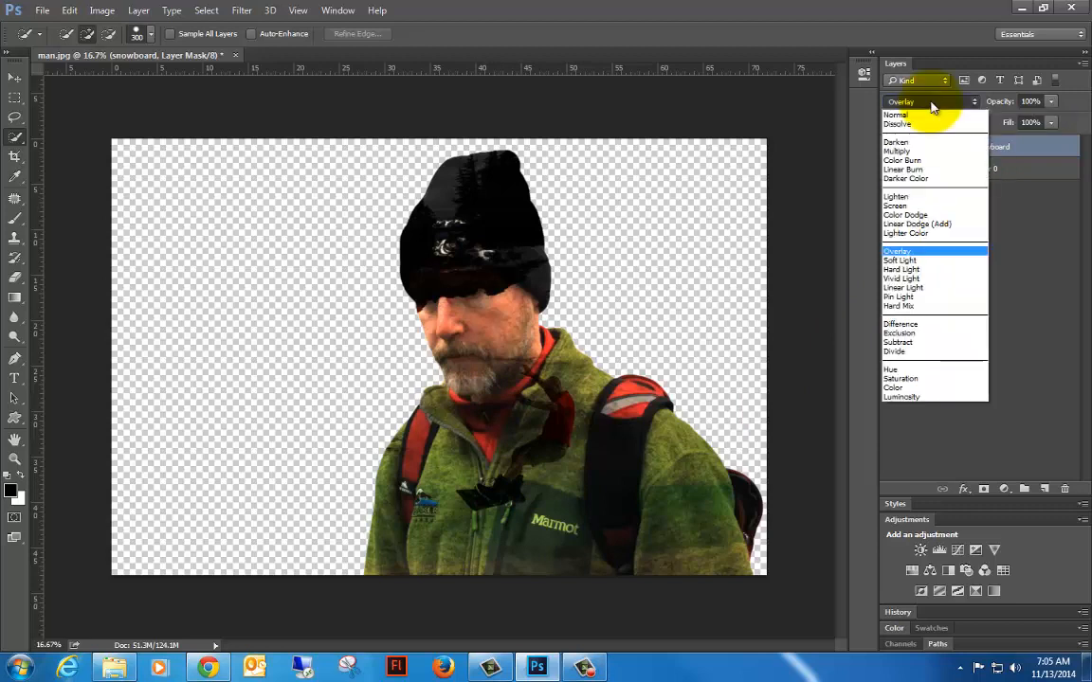
{"action": "left_click", "coordinate": [932, 106]}
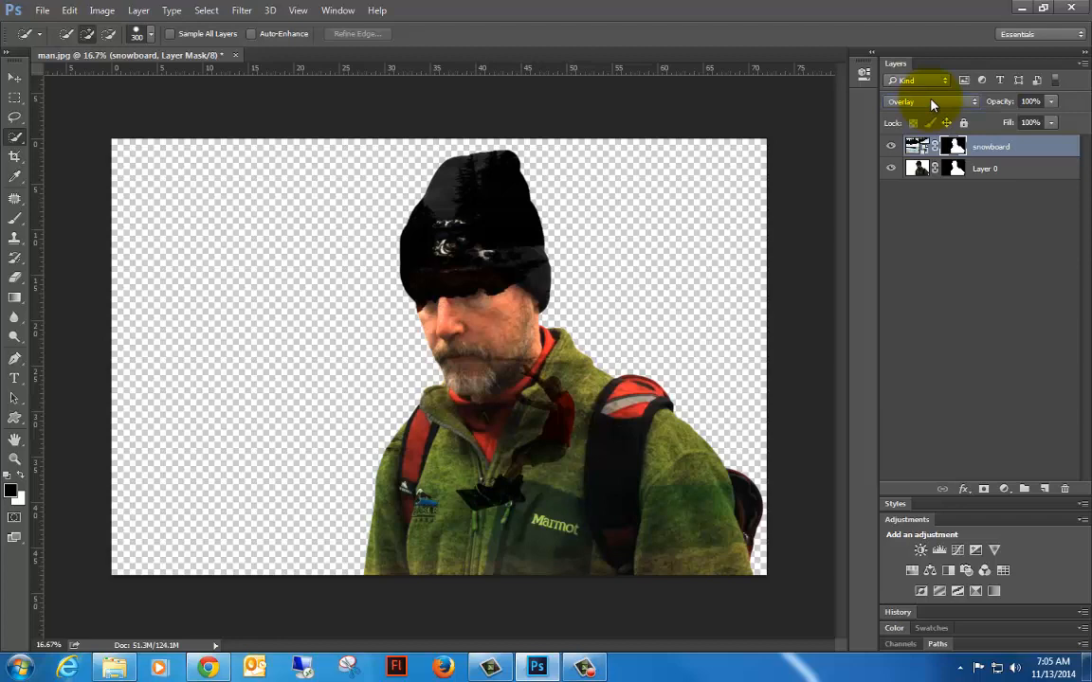
{"action": "key", "text": "Down"}
{"action": "key", "text": "Down"}
{"action": "key", "text": "Down"}
{"action": "key", "text": "Down"}
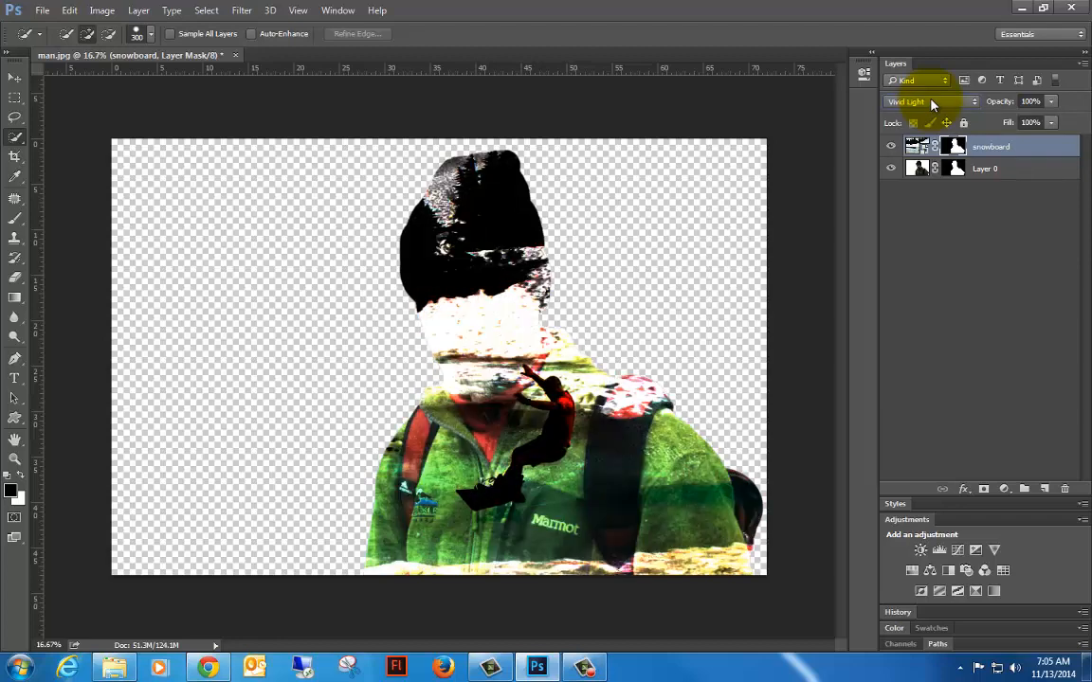
{"action": "key", "text": "Down"}
{"action": "key", "text": "Down"}
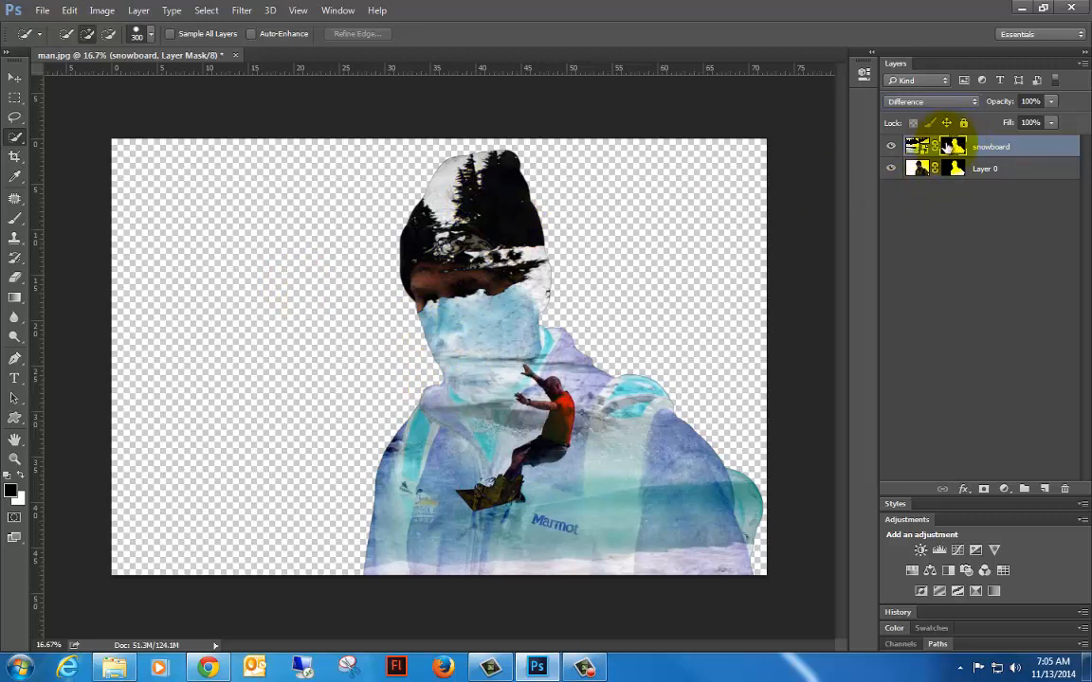
Paint the snowboard layer's mask black over the man's hat and face with a soft 800 px brush at 0% hardness
{"action": "left_click", "coordinate": [15, 219]}
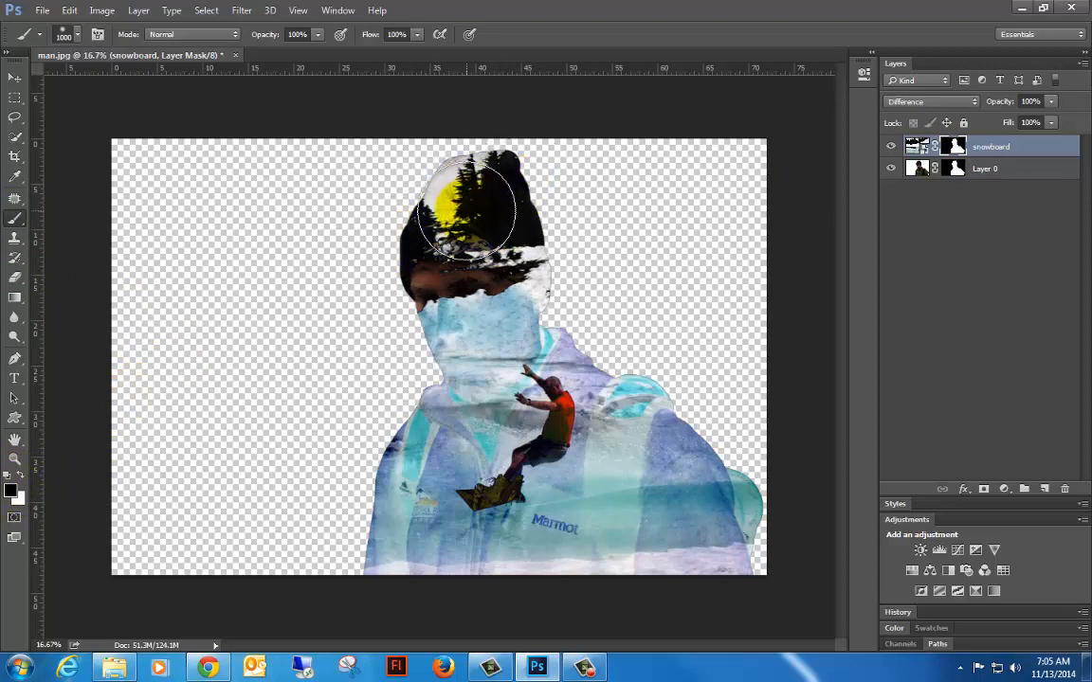
{"action": "key", "text": "bracketleft"}
{"action": "key", "text": "bracketleft"}
{"action": "key", "text": "bracketleft"}
{"action": "key", "text": "bracketleft"}
{"action": "key", "text": "bracketleft"}
{"action": "key", "text": "bracketleft"}
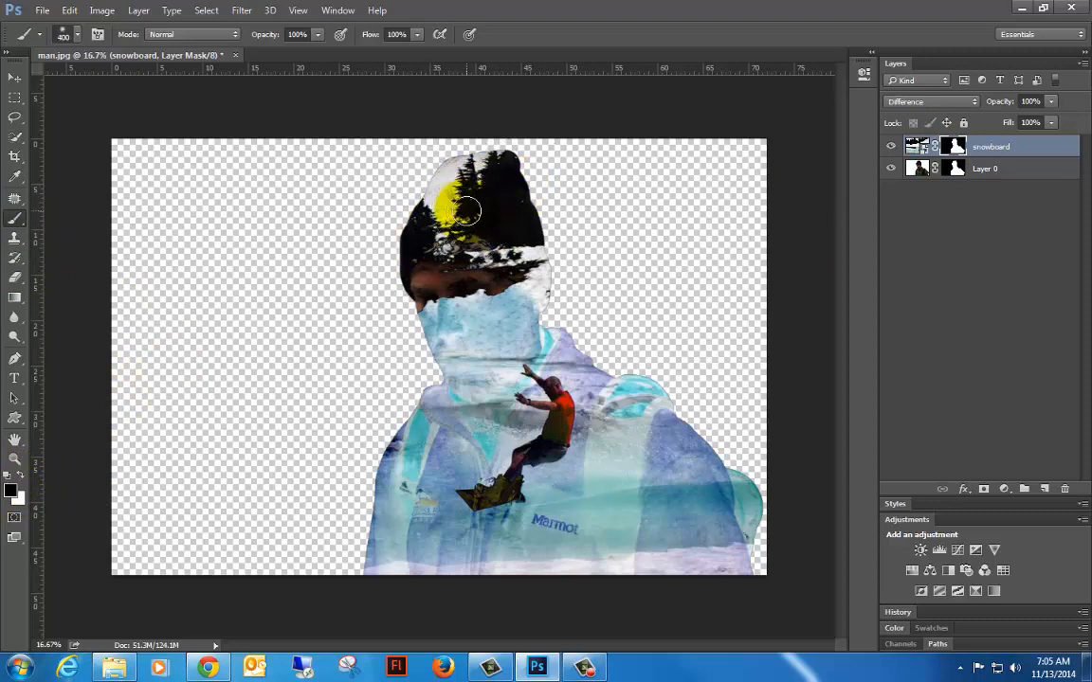
{"action": "key", "text": "bracketright"}
{"action": "key", "text": "bracketright"}
{"action": "key", "text": "bracketright"}
{"action": "key", "text": "bracketright"}
{"action": "left_click_drag", "start_coordinate": [465, 211], "coordinate": [436, 217]}
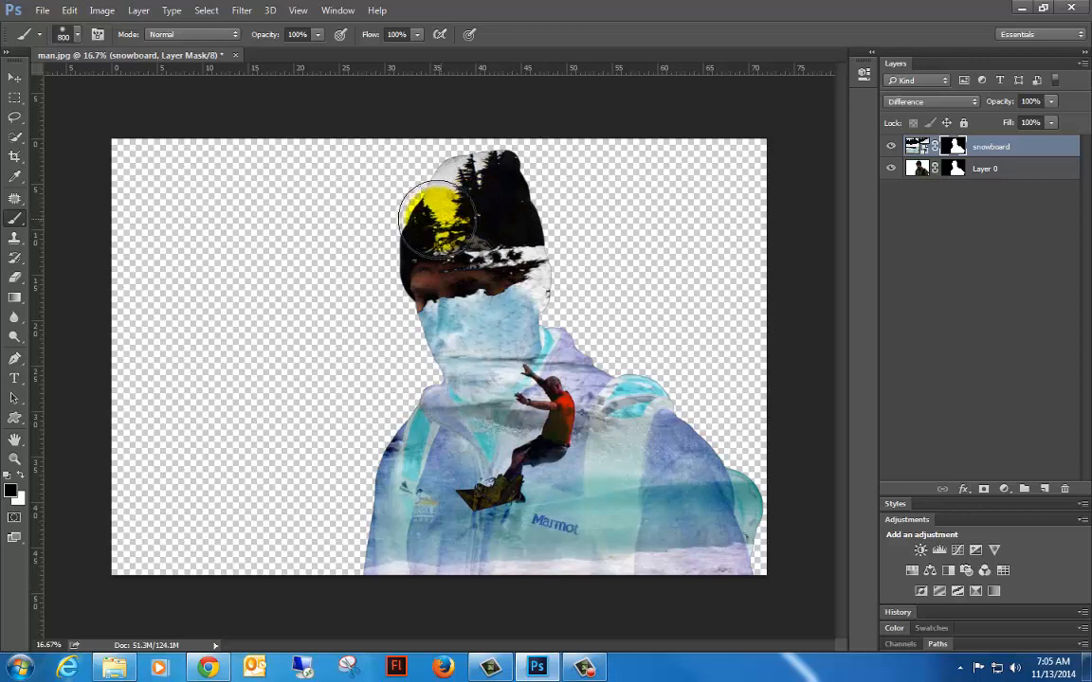
{"action": "left_click", "coordinate": [77, 38]}
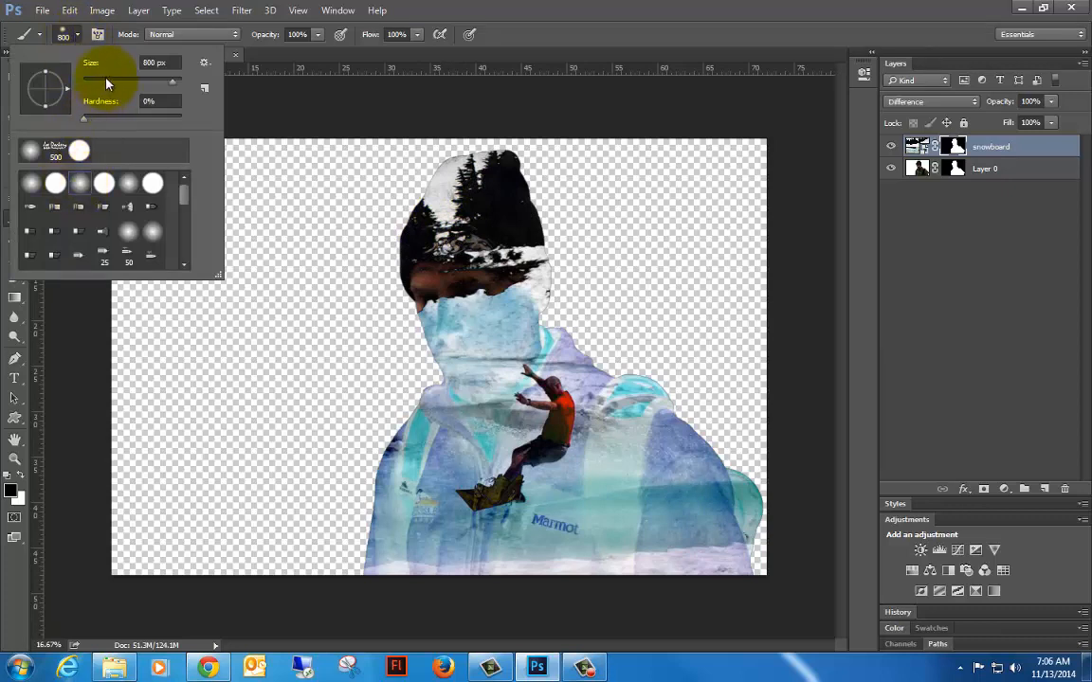
{"action": "left_click", "coordinate": [85, 119]}
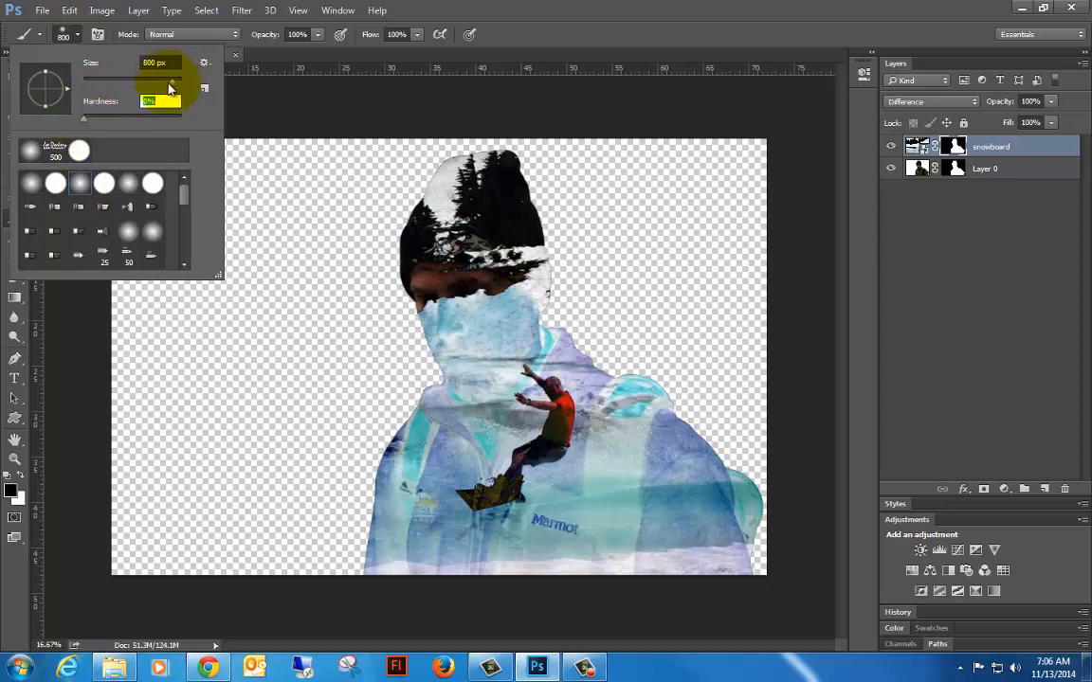
{"action": "mouse_move", "coordinate": [390, 257]}
{"action": "left_mouse_down"}
{"action": "mouse_move", "coordinate": [498, 150]}
{"action": "mouse_move", "coordinate": [533, 163]}
{"action": "mouse_move", "coordinate": [401, 298]}
{"action": "mouse_move", "coordinate": [504, 254]}
{"action": "mouse_move", "coordinate": [434, 327]}
{"action": "mouse_move", "coordinate": [514, 251]}
{"action": "mouse_move", "coordinate": [431, 341]}
{"action": "mouse_move", "coordinate": [491, 319]}
{"action": "mouse_move", "coordinate": [516, 253]}
{"action": "mouse_move", "coordinate": [451, 363]}
{"action": "mouse_move", "coordinate": [517, 285]}
{"action": "mouse_move", "coordinate": [507, 290]}
{"action": "mouse_move", "coordinate": [436, 231]}
{"action": "mouse_move", "coordinate": [491, 149]}
{"action": "mouse_move", "coordinate": [583, 167]}
{"action": "mouse_move", "coordinate": [717, 219]}
{"action": "mouse_move", "coordinate": [720, 201]}
{"action": "mouse_move", "coordinate": [758, 228]}
{"action": "left_mouse_up"}
{"action": "left_click_drag", "start_coordinate": [735, 359], "coordinate": [611, 373]}
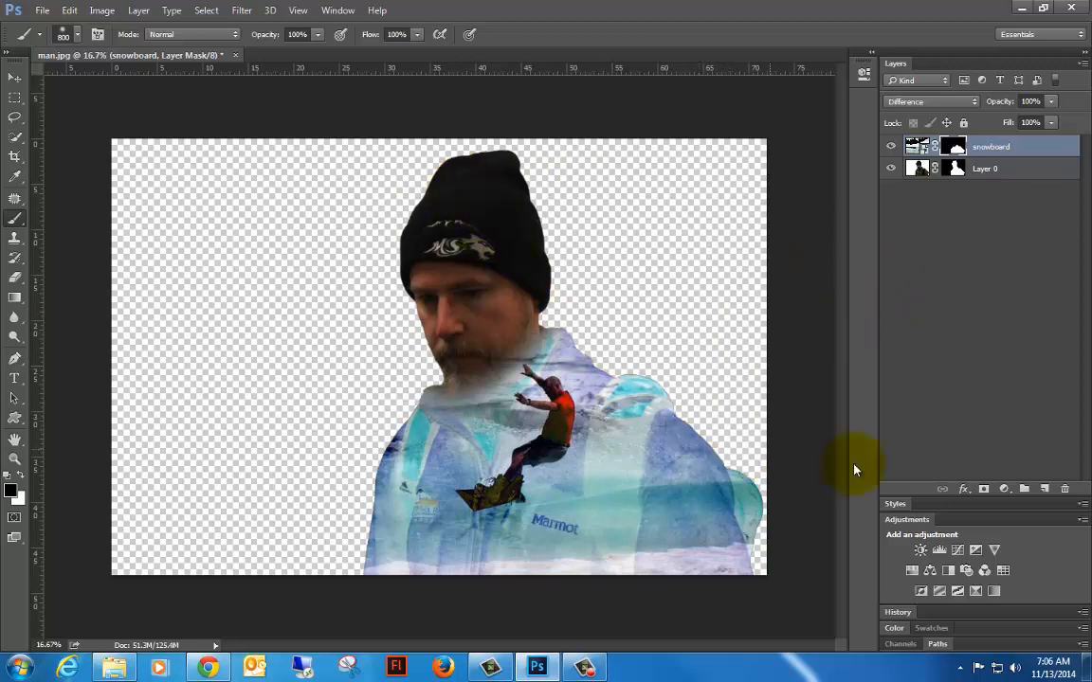
Add a Hue/Saturation adjustment layer above the snowboard layer with Saturation -100 and Lightness -37
{"action": "left_click", "coordinate": [1004, 489]}
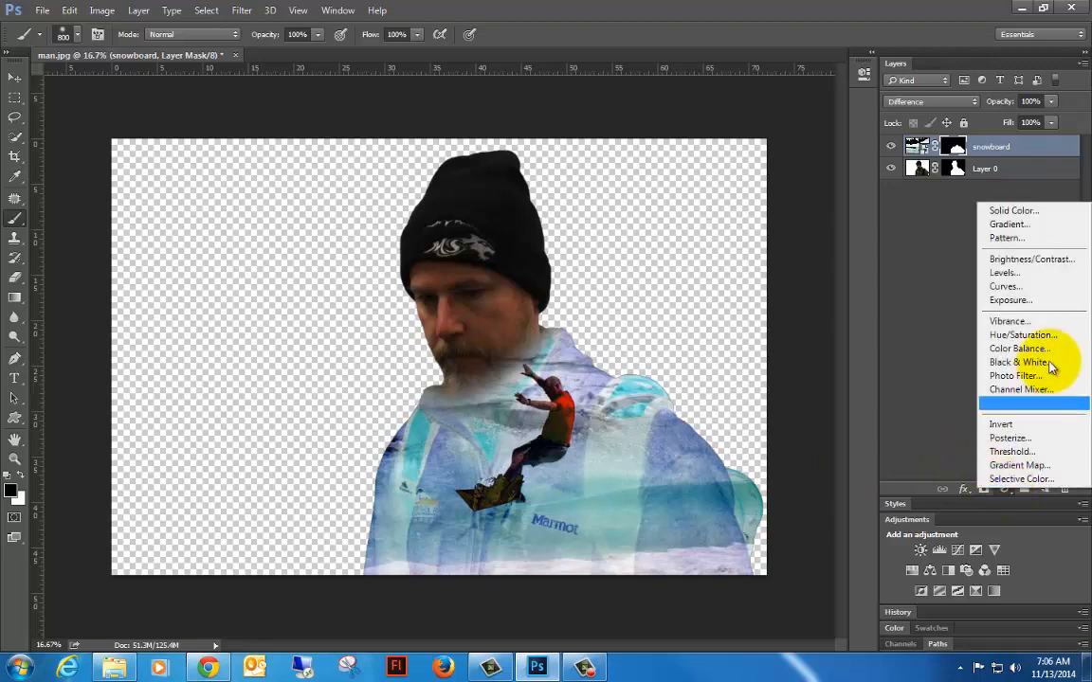
{"action": "left_click", "coordinate": [1019, 336]}
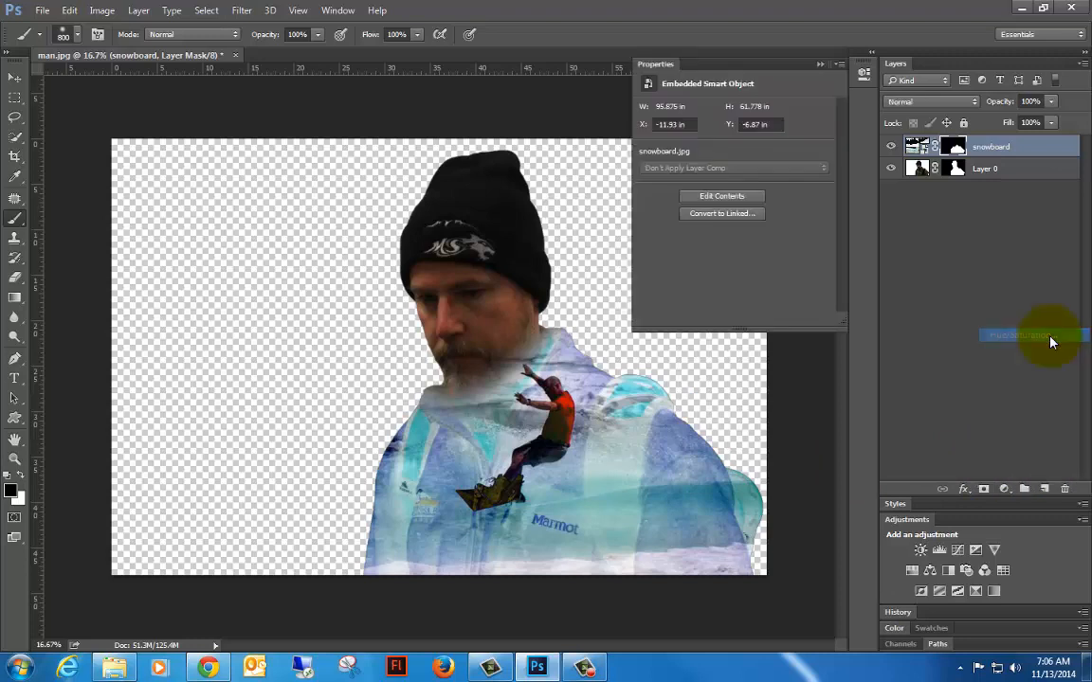
{"action": "left_click_drag", "start_coordinate": [737, 201], "coordinate": [634, 195]}
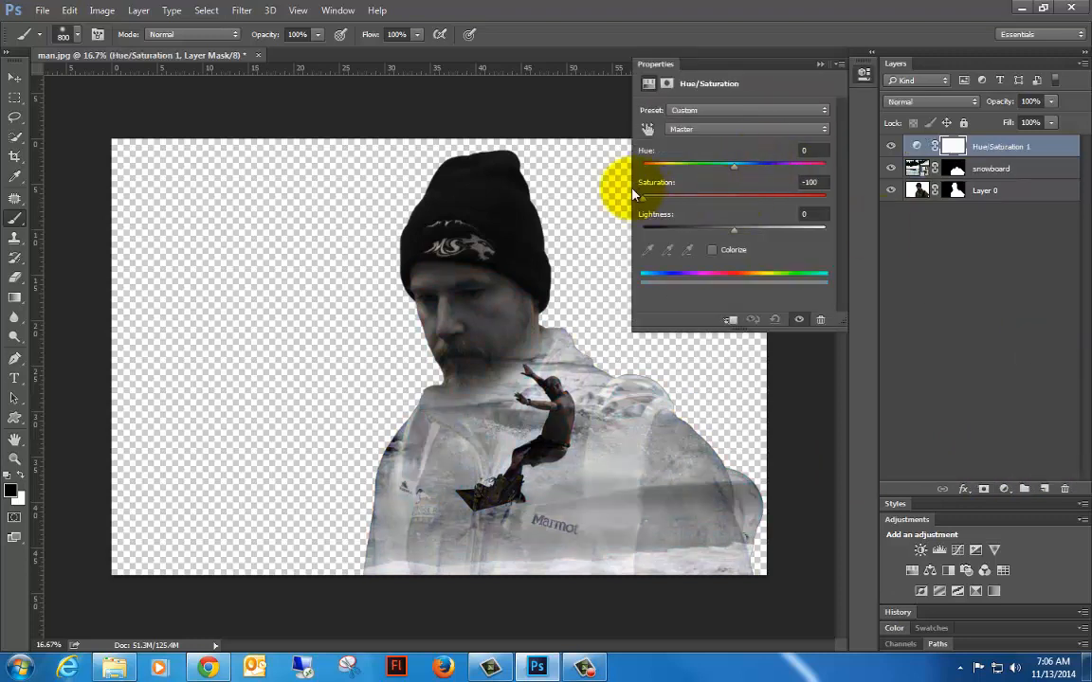
{"action": "left_click_drag", "start_coordinate": [734, 230], "coordinate": [700, 245]}
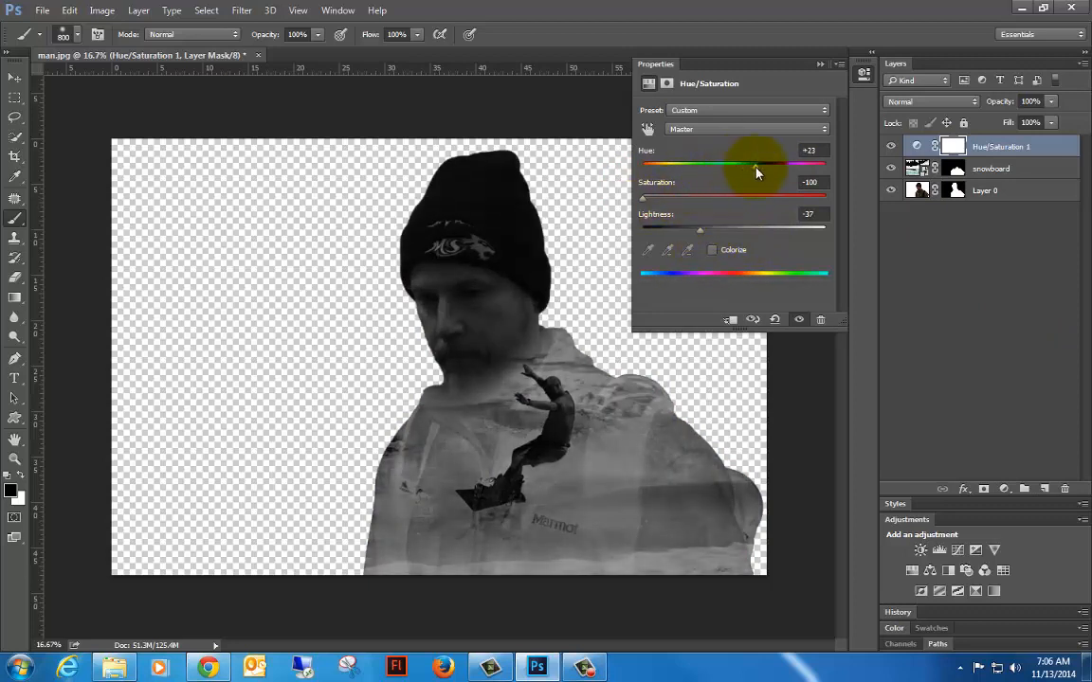
Colorize the image green through the Hue/Saturation adjustment, with Hue 128, Saturation 25 and Lightness 0
{"action": "left_click", "coordinate": [712, 251]}
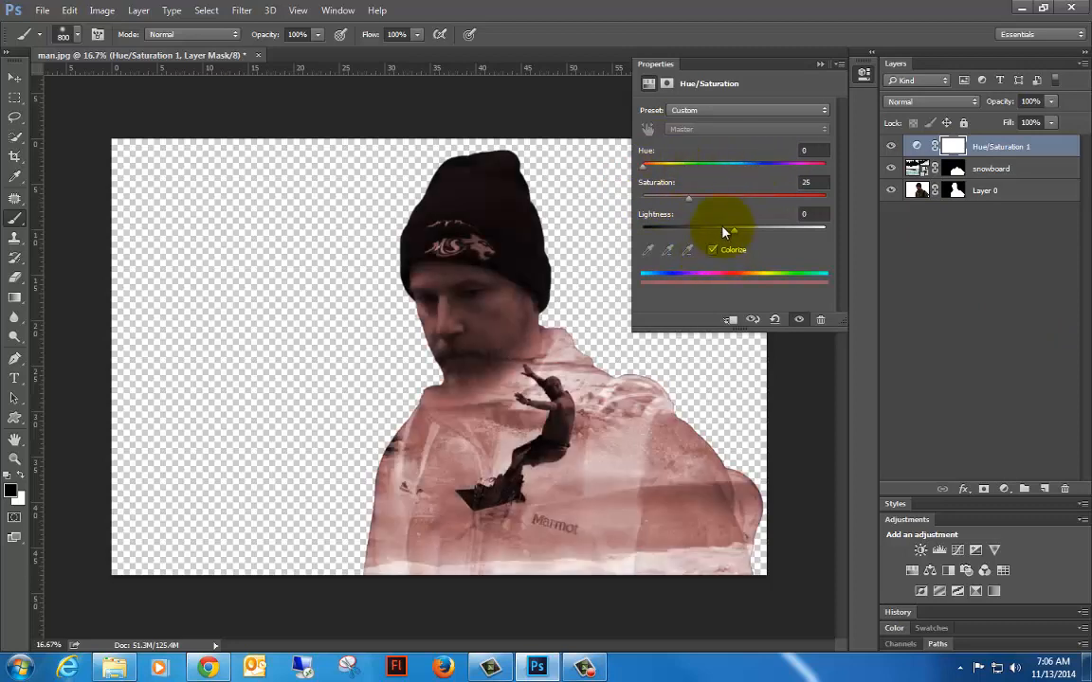
{"action": "left_click_drag", "start_coordinate": [642, 168], "coordinate": [707, 170]}
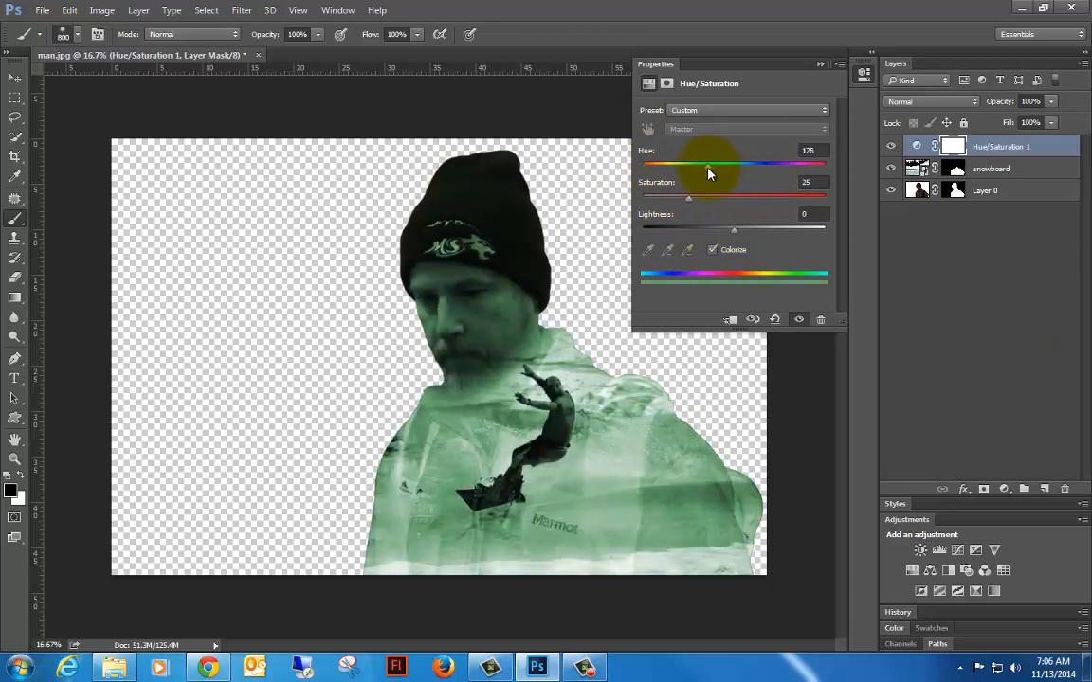
{"action": "left_click", "coordinate": [821, 65]}
Try a Threshold adjustment layer at level 109 above the Hue/Saturation layer and delete it
{"action": "left_click", "coordinate": [1004, 489]}
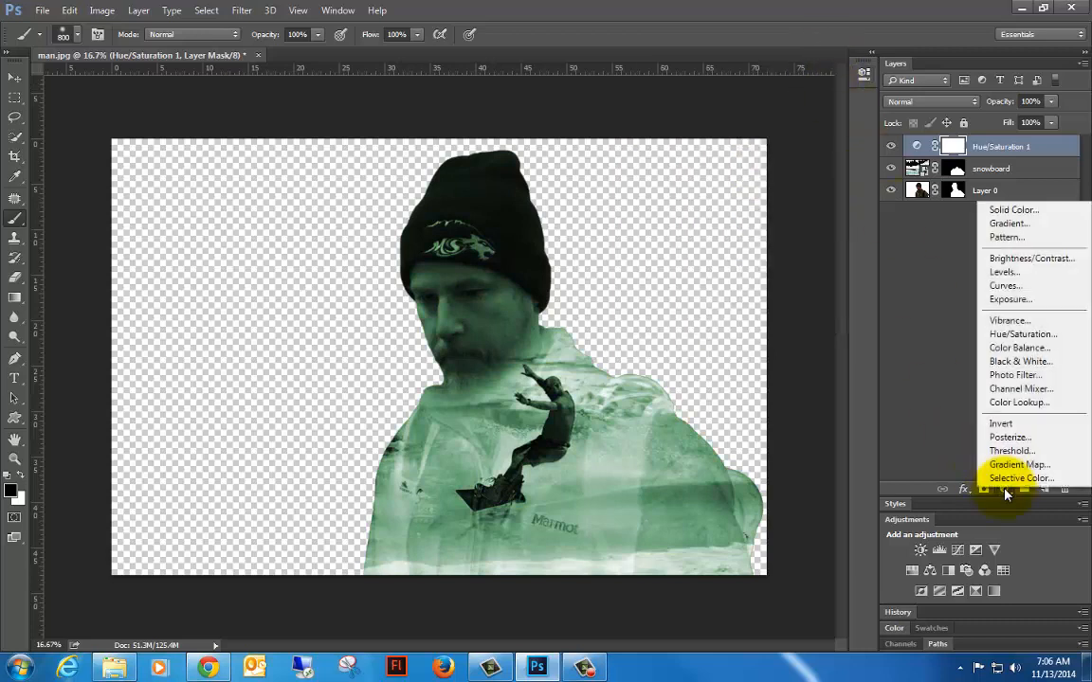
{"action": "left_click", "coordinate": [1014, 447]}
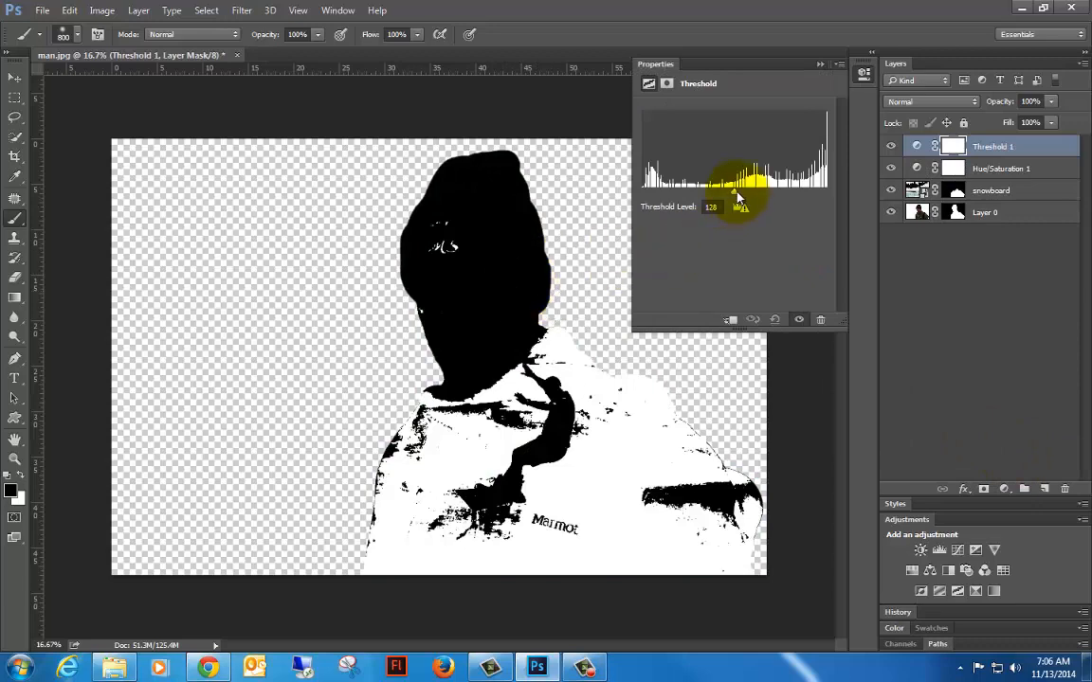
{"action": "mouse_move", "coordinate": [739, 197]}
{"action": "left_mouse_down"}
{"action": "mouse_move", "coordinate": [758, 195]}
{"action": "mouse_move", "coordinate": [668, 194]}
{"action": "mouse_move", "coordinate": [721, 195]}
{"action": "left_mouse_up"}
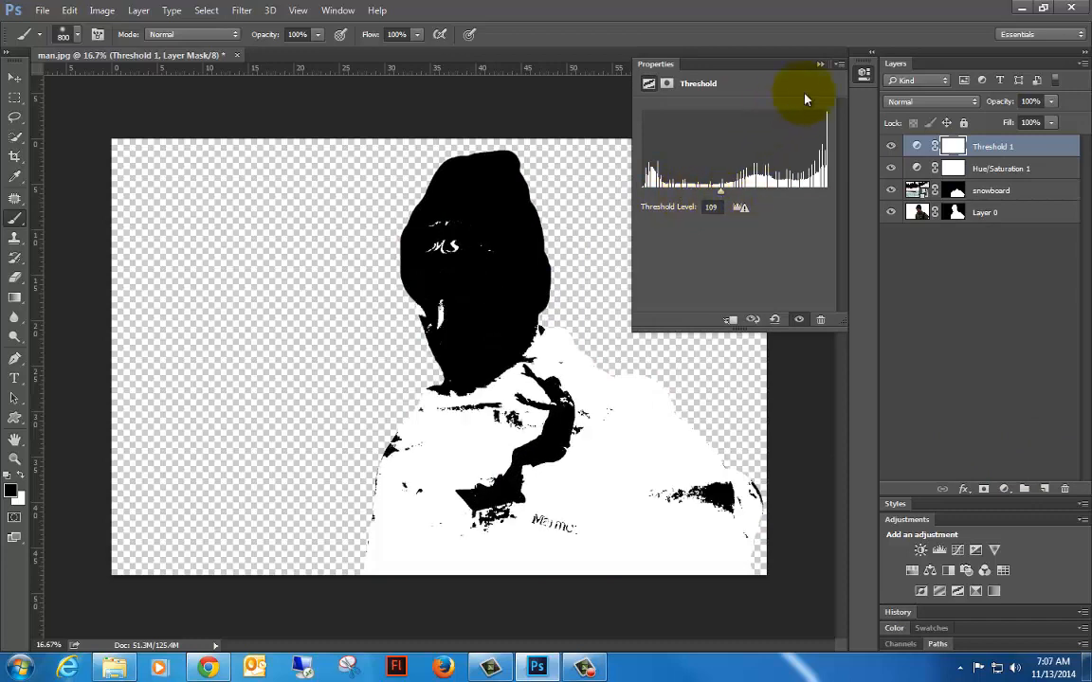
{"action": "left_click", "coordinate": [821, 65]}
{"action": "left_click_drag", "start_coordinate": [986, 146], "coordinate": [1065, 489]}
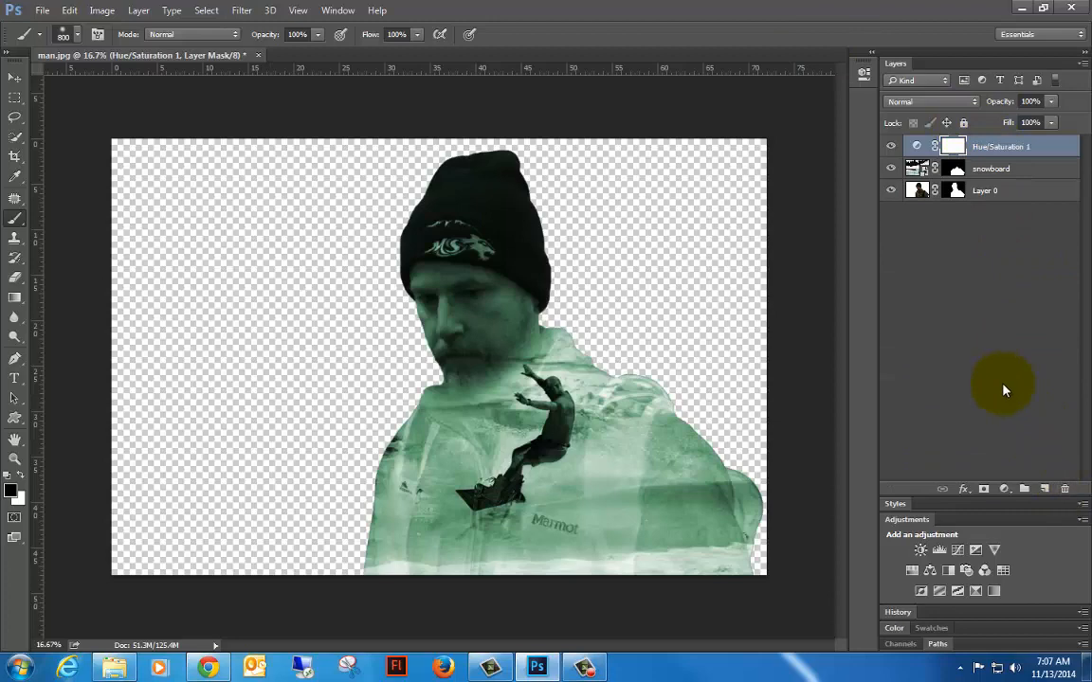
Crop the empty area in front of the man's face, leaving a canvas about 48 in wide
{"action": "left_click", "coordinate": [13, 159]}
{"action": "left_click_drag", "start_coordinate": [114, 358], "coordinate": [223, 371]}
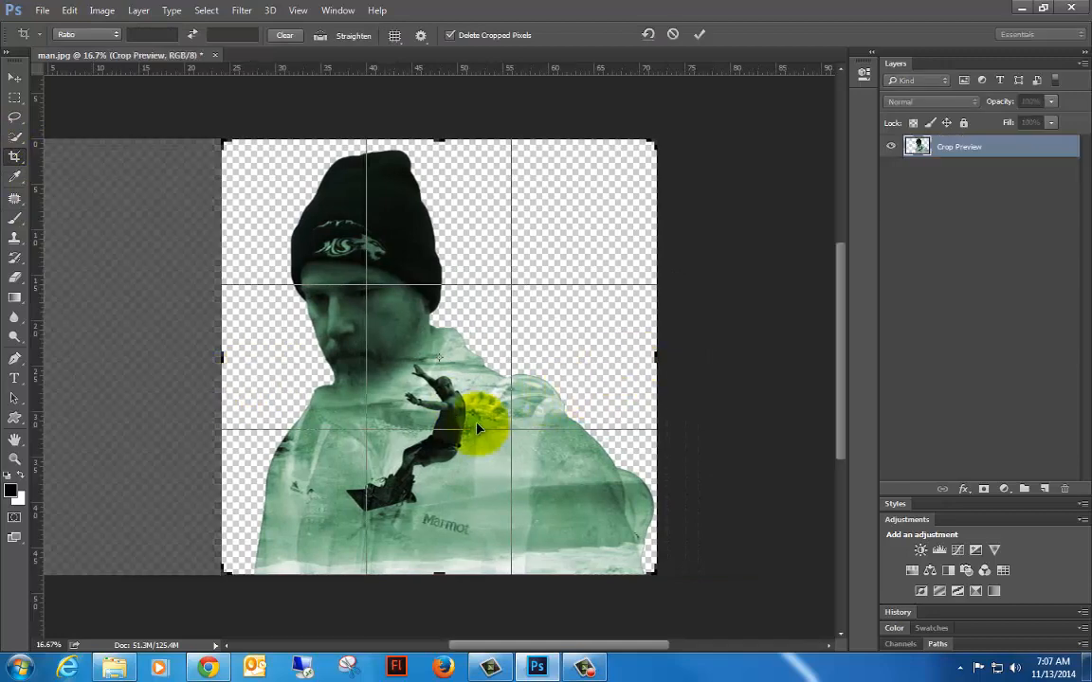
{"action": "left_click", "coordinate": [700, 34]}
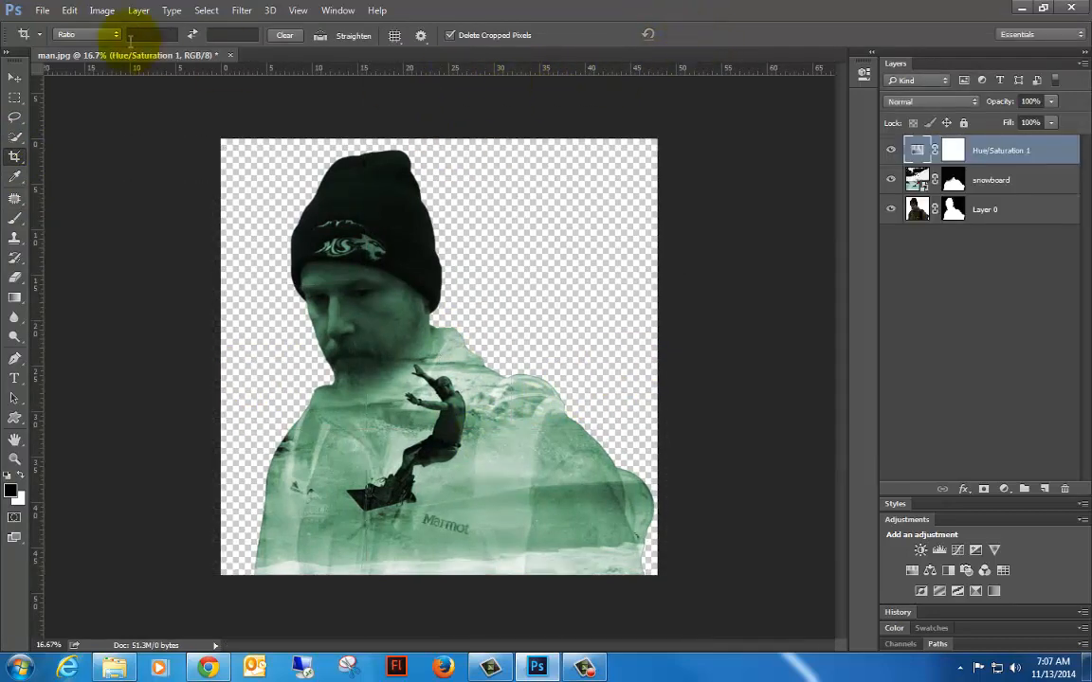
Save the layered document as a Photoshop PSD file named example in the doubleExposure folder, with Maximize Compatibility on
{"action": "left_click", "coordinate": [42, 12]}
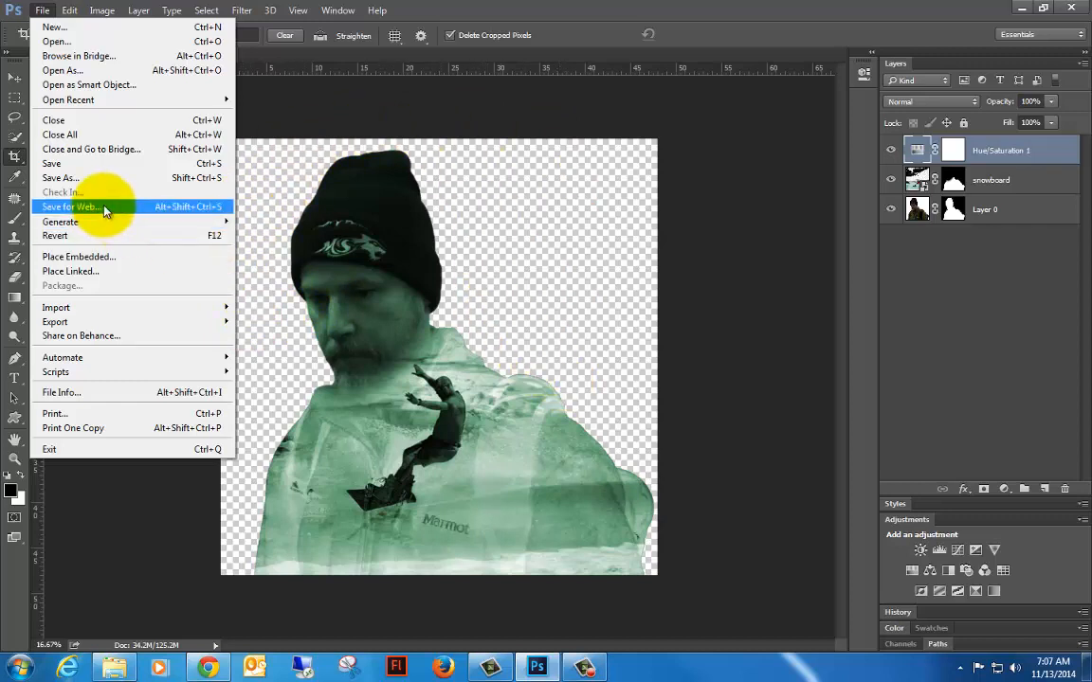
{"action": "left_click", "coordinate": [90, 178]}
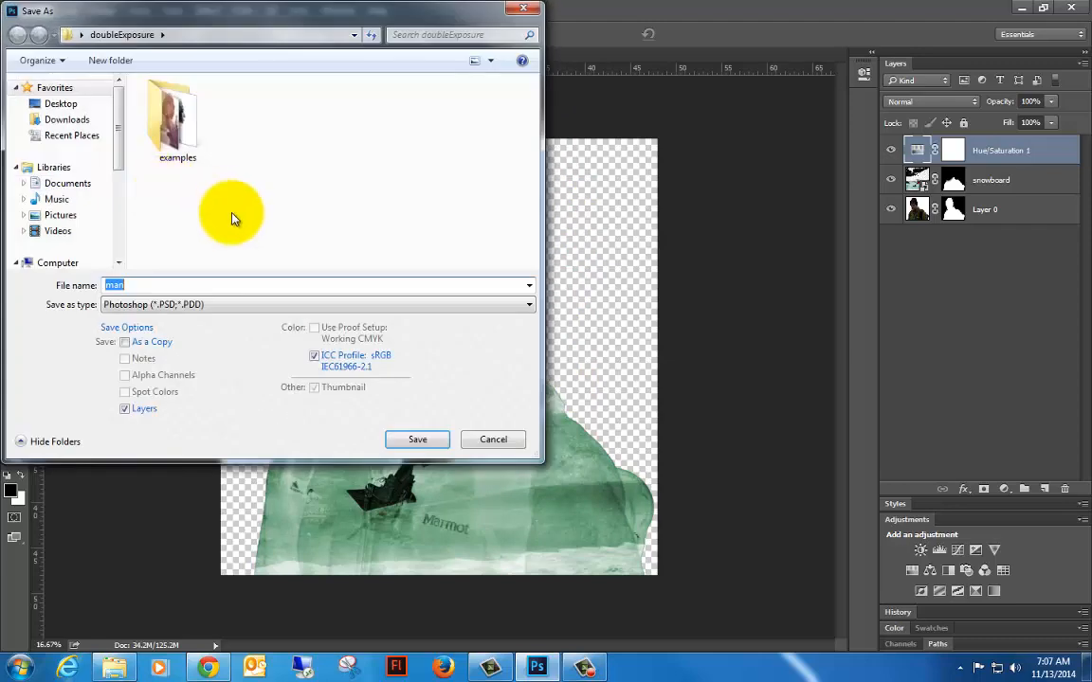
{"action": "left_click", "coordinate": [199, 305]}
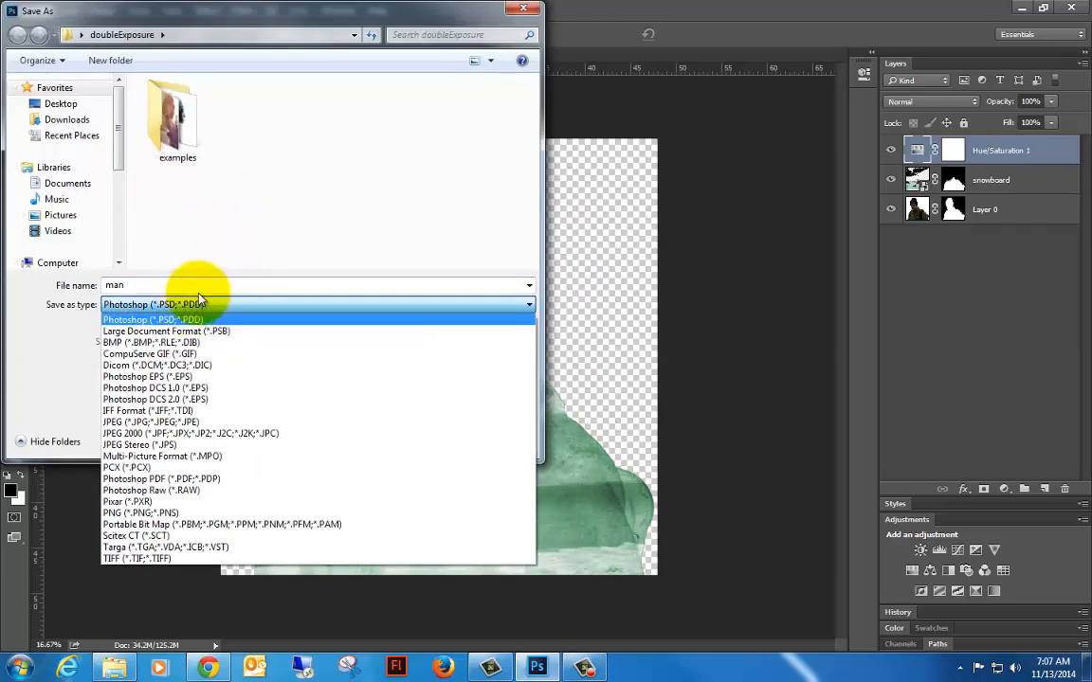
{"action": "left_click", "coordinate": [199, 285]}
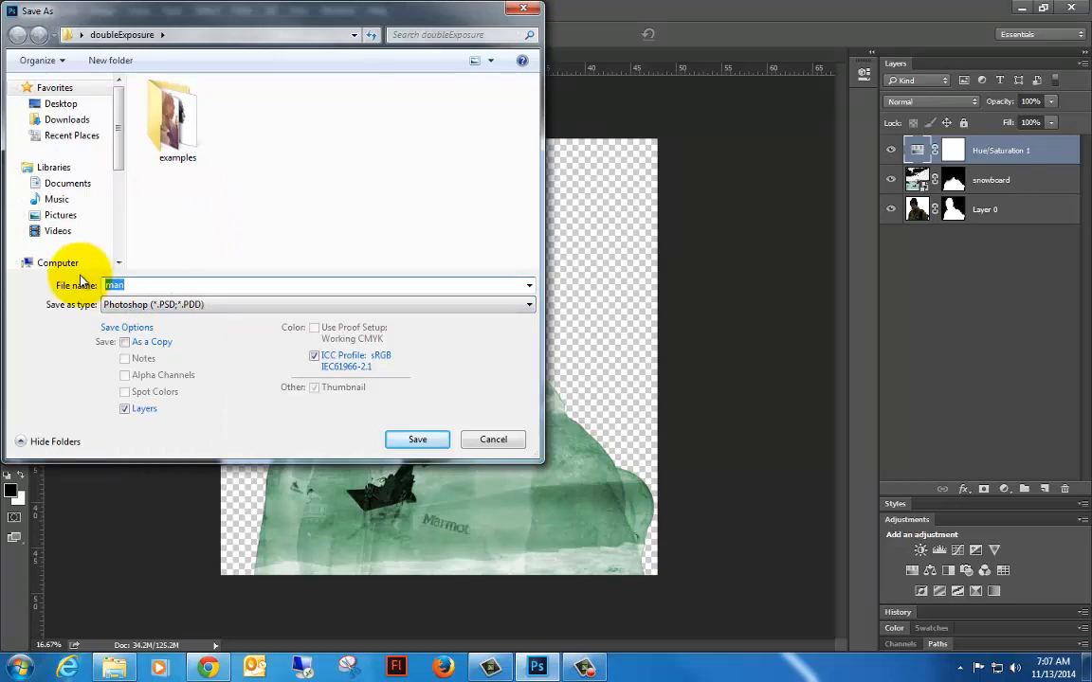
{"action": "type", "text": "example"}
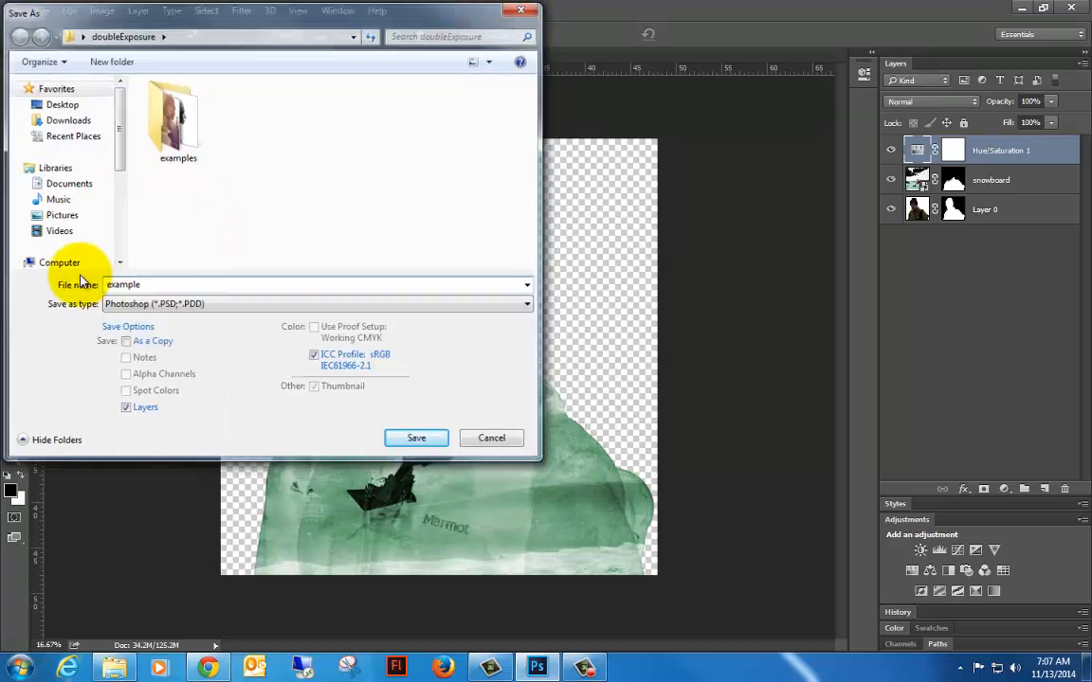
{"action": "key", "text": "Return"}
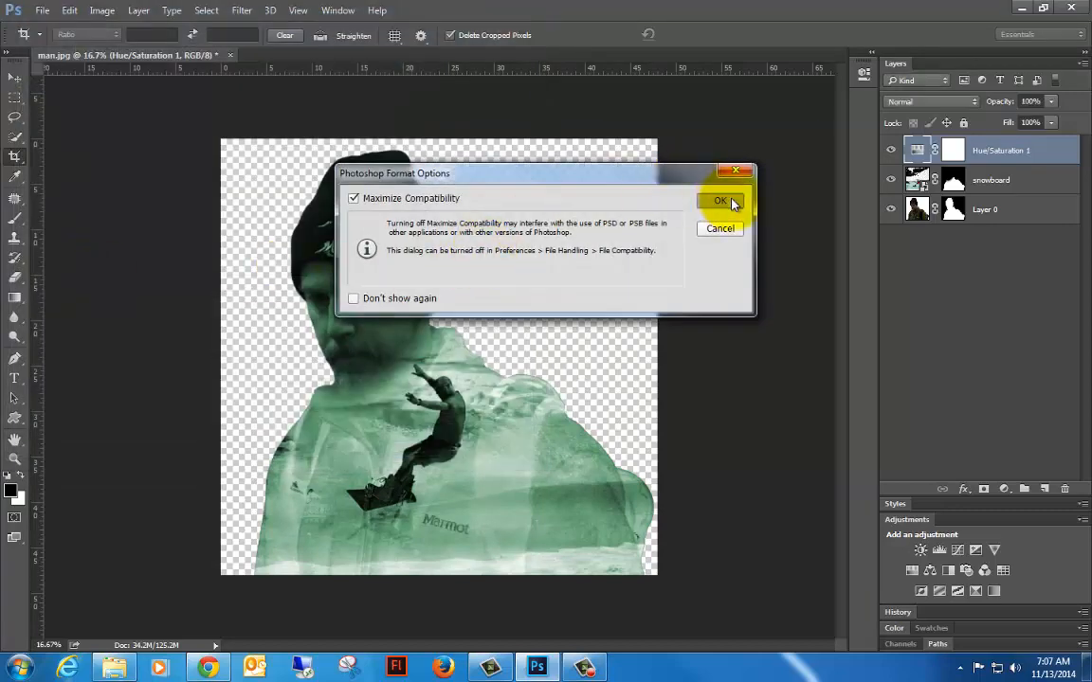
{"action": "left_click", "coordinate": [719, 201]}
{"action": "left_click", "coordinate": [985, 208]}
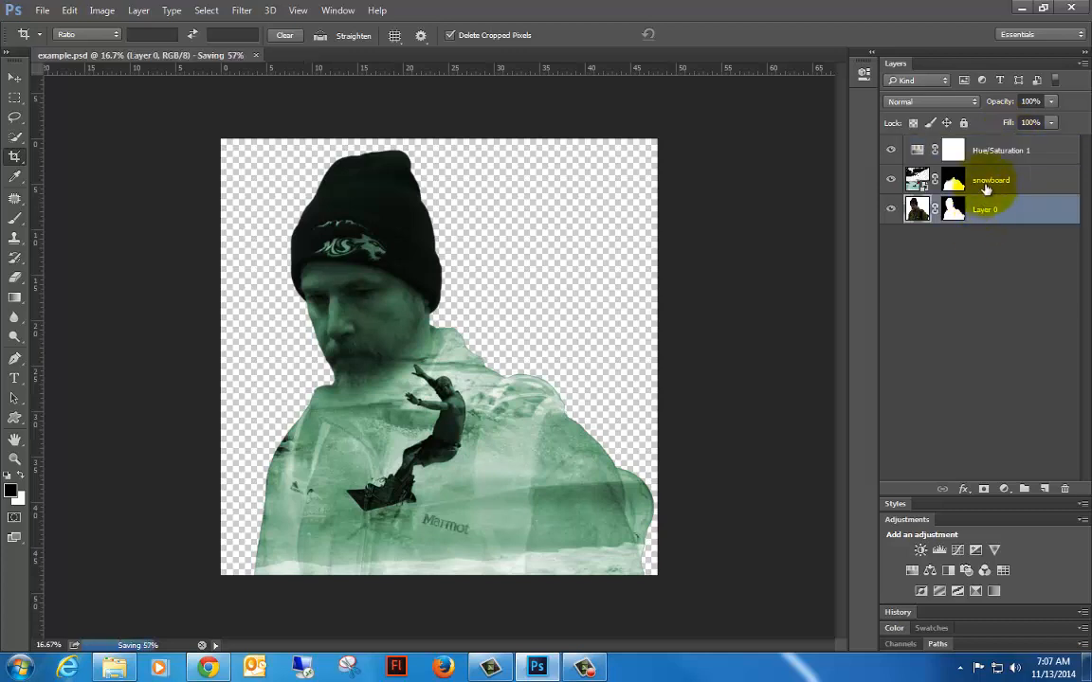
{"action": "left_click", "coordinate": [982, 179]}
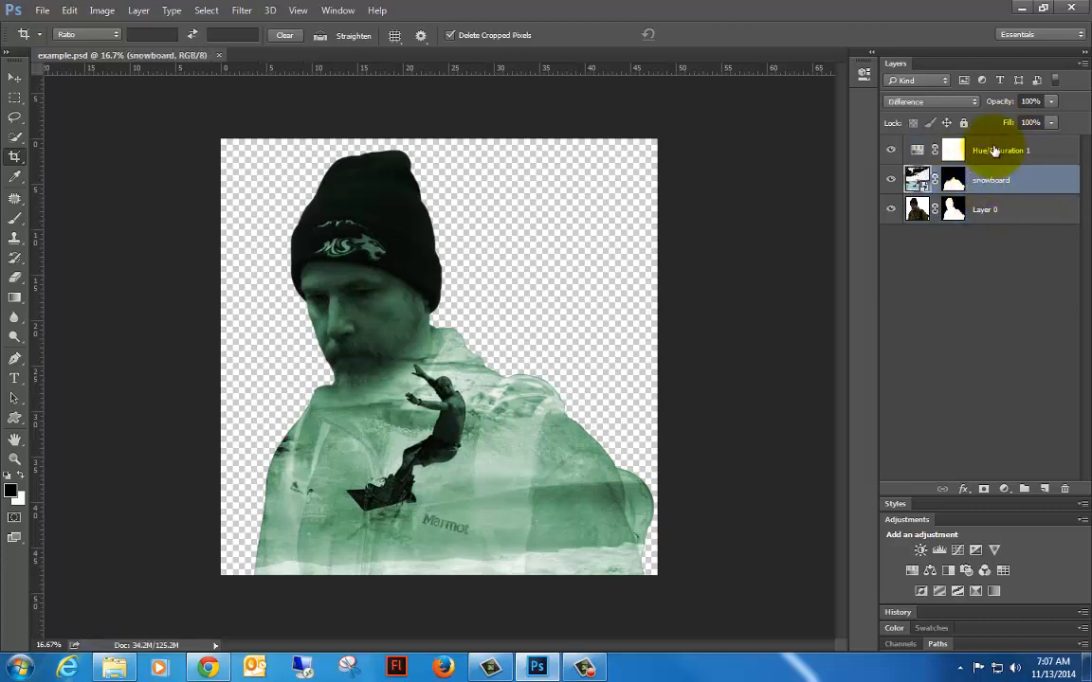
{"action": "left_click", "coordinate": [971, 154]}
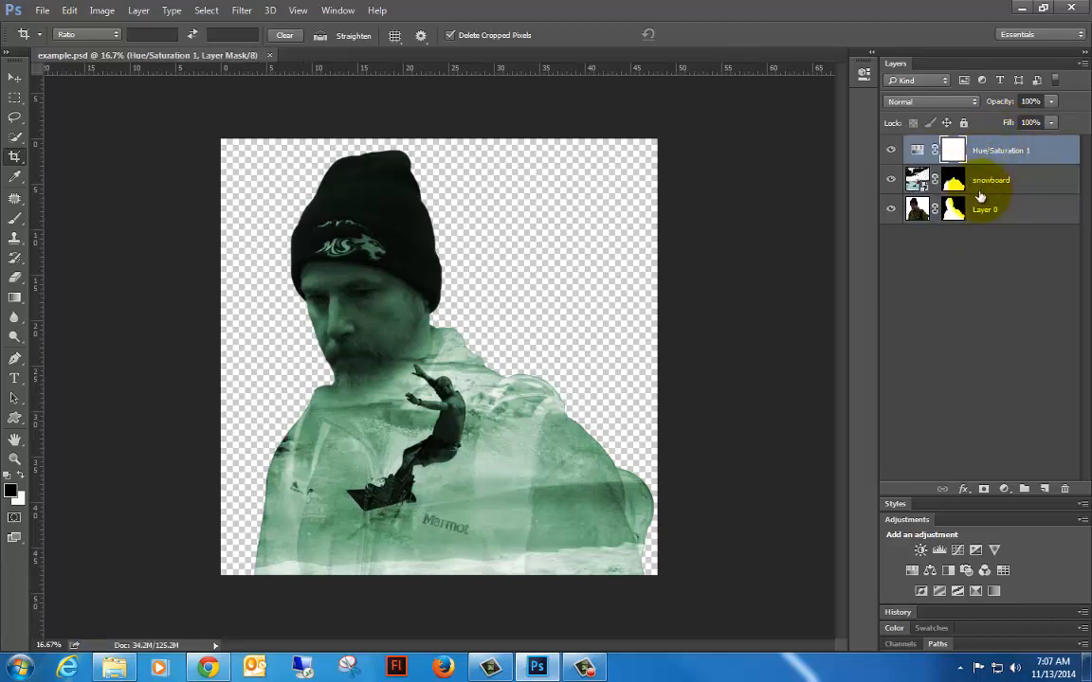
Save a JPEG copy named example2 in the doubleExposure folder at Maximum quality 12, keeping the existing example.jpg
{"action": "left_click", "coordinate": [37, 11]}
{"action": "left_click", "coordinate": [84, 180]}
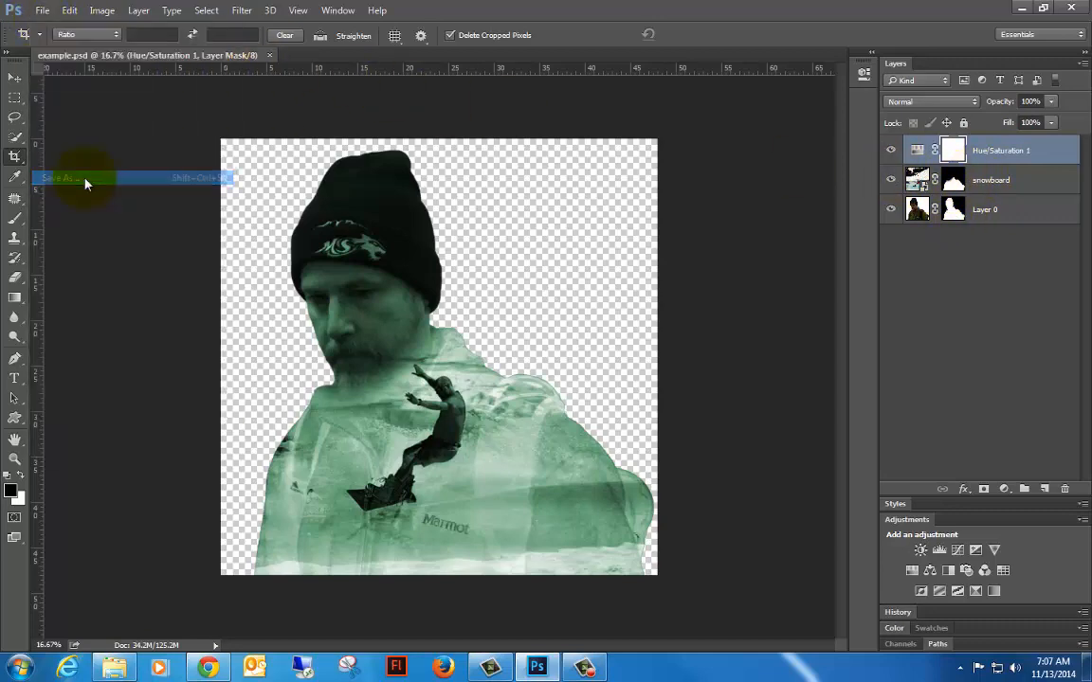
{"action": "left_click", "coordinate": [209, 308]}
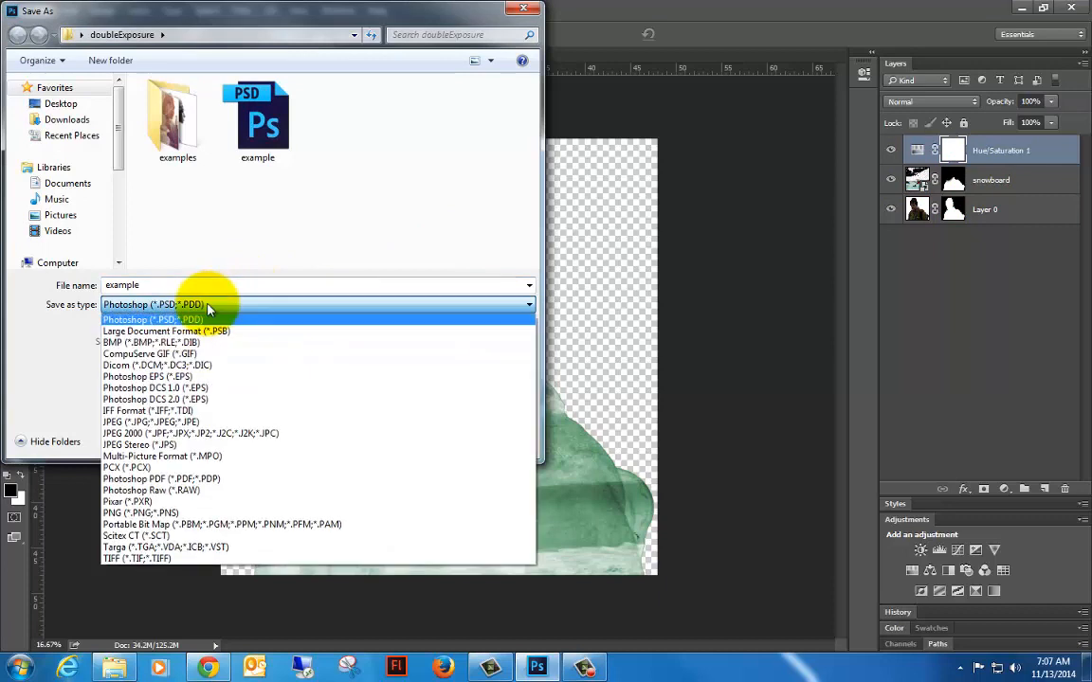
{"action": "left_click", "coordinate": [169, 421]}
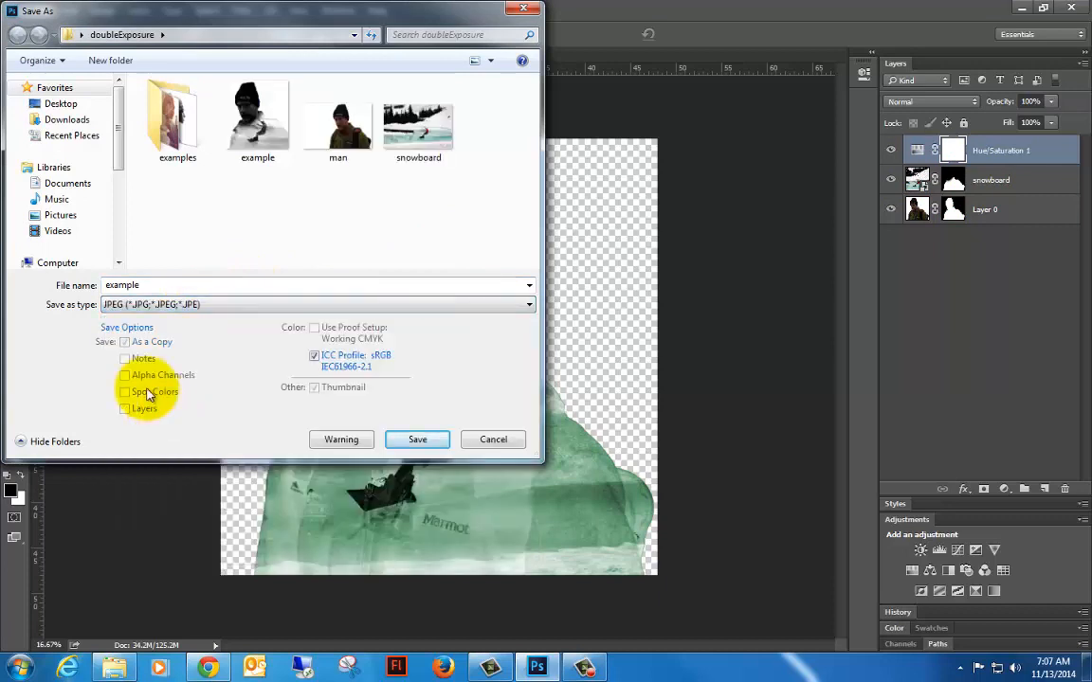
{"action": "left_click", "coordinate": [425, 445]}
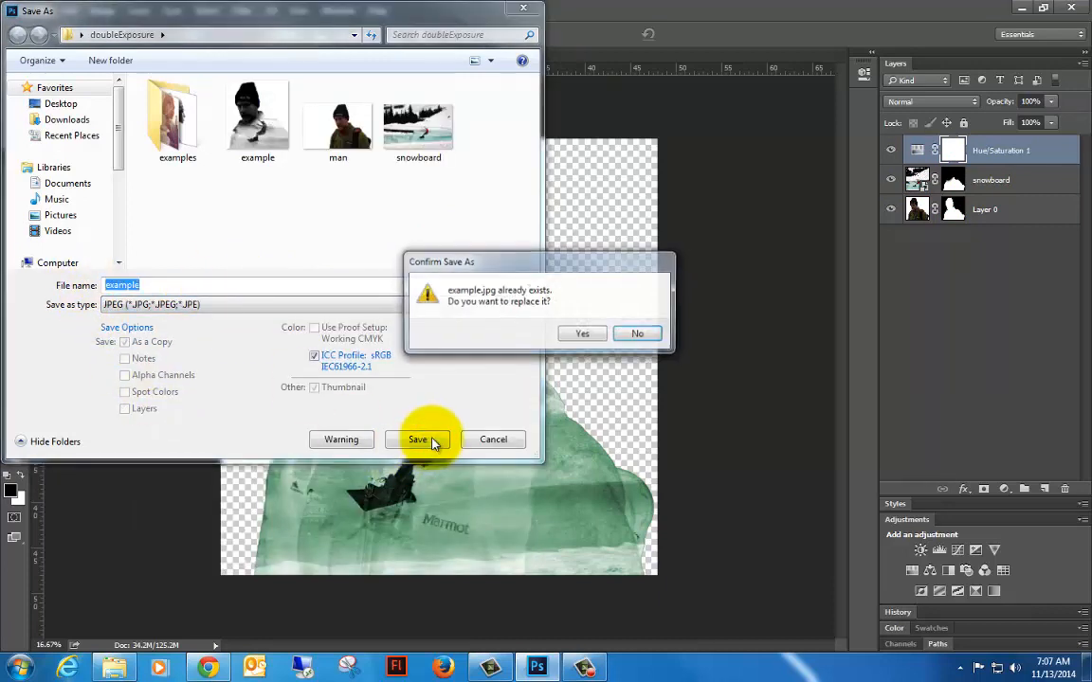
{"action": "left_click", "coordinate": [638, 335]}
{"action": "left_click", "coordinate": [155, 285]}
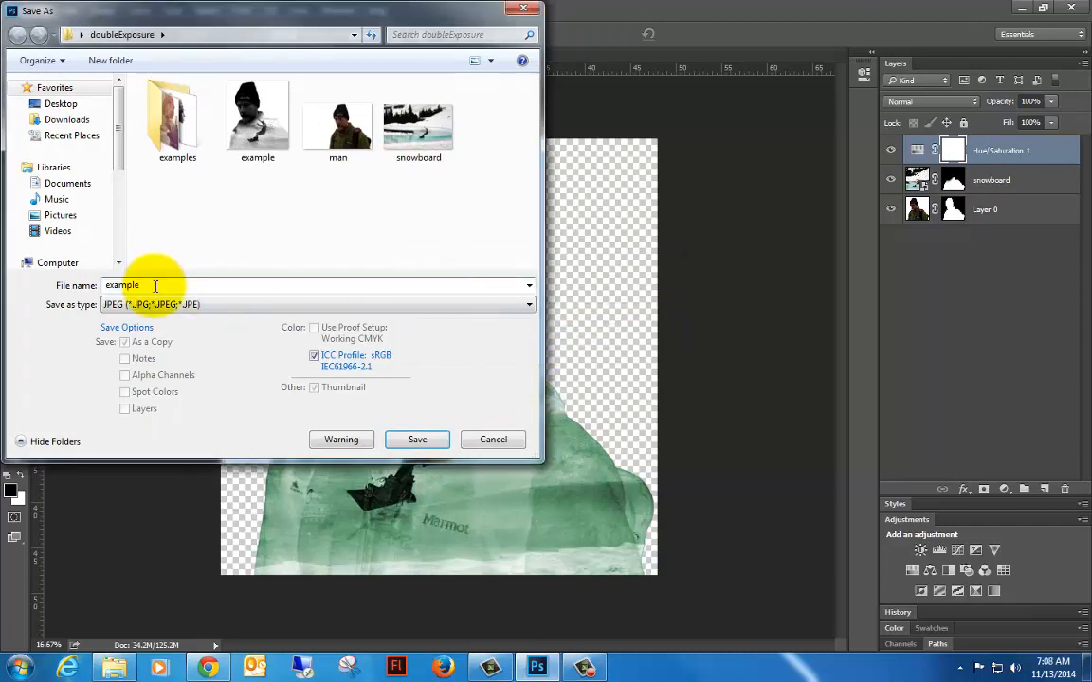
{"action": "type", "text": "2"}
{"action": "left_click", "coordinate": [415, 441]}
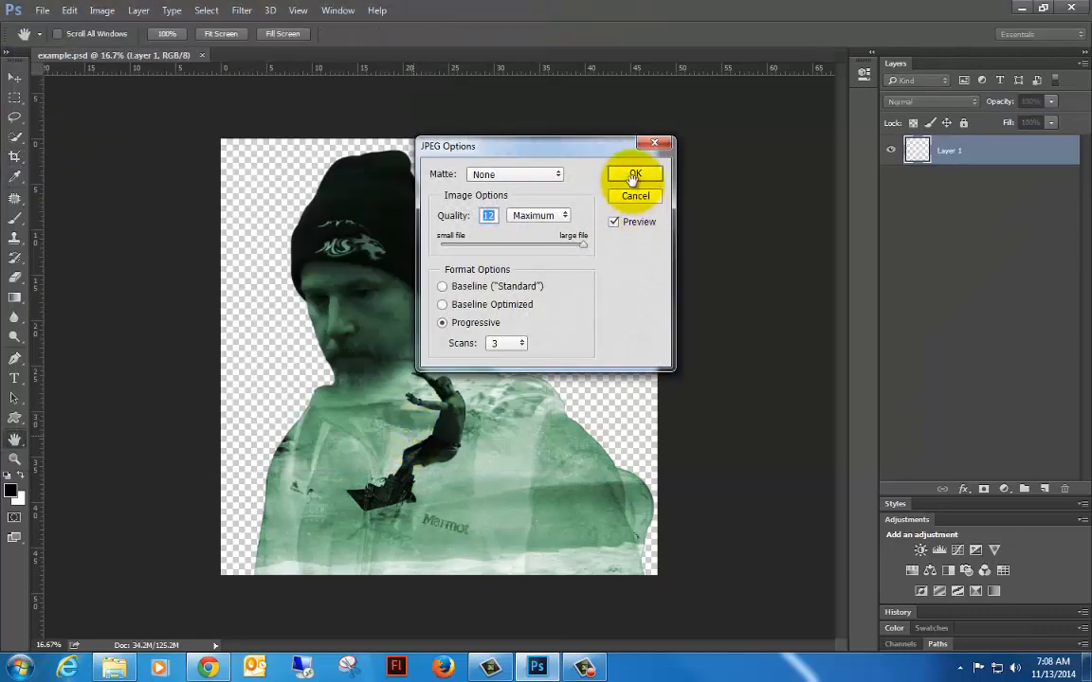
{"action": "left_click", "coordinate": [634, 174]}
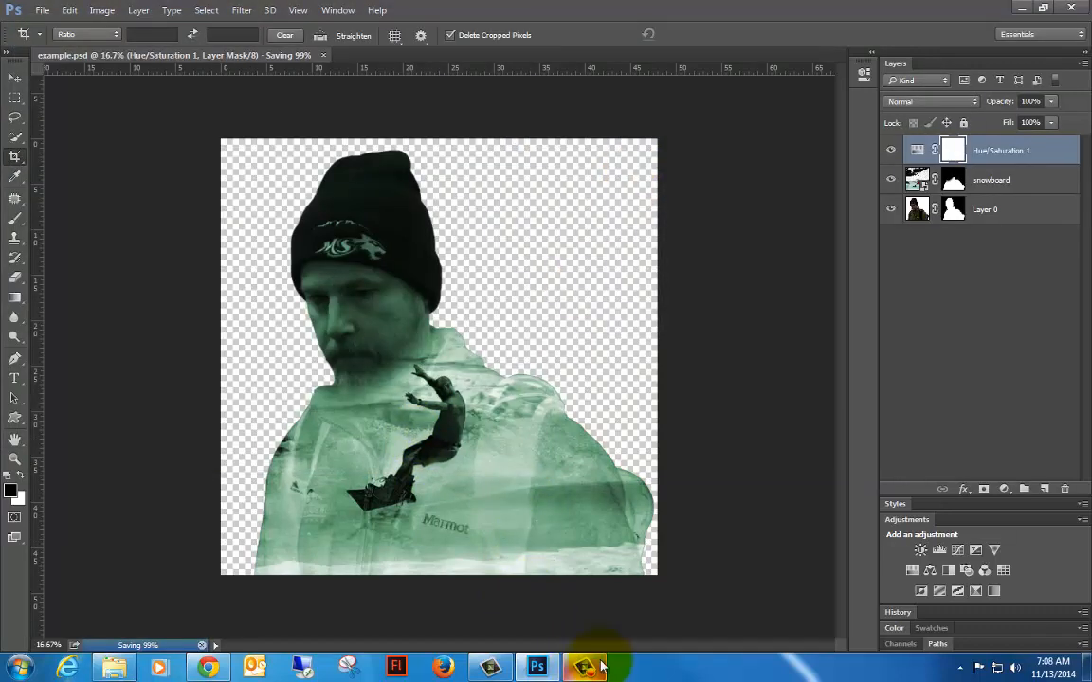